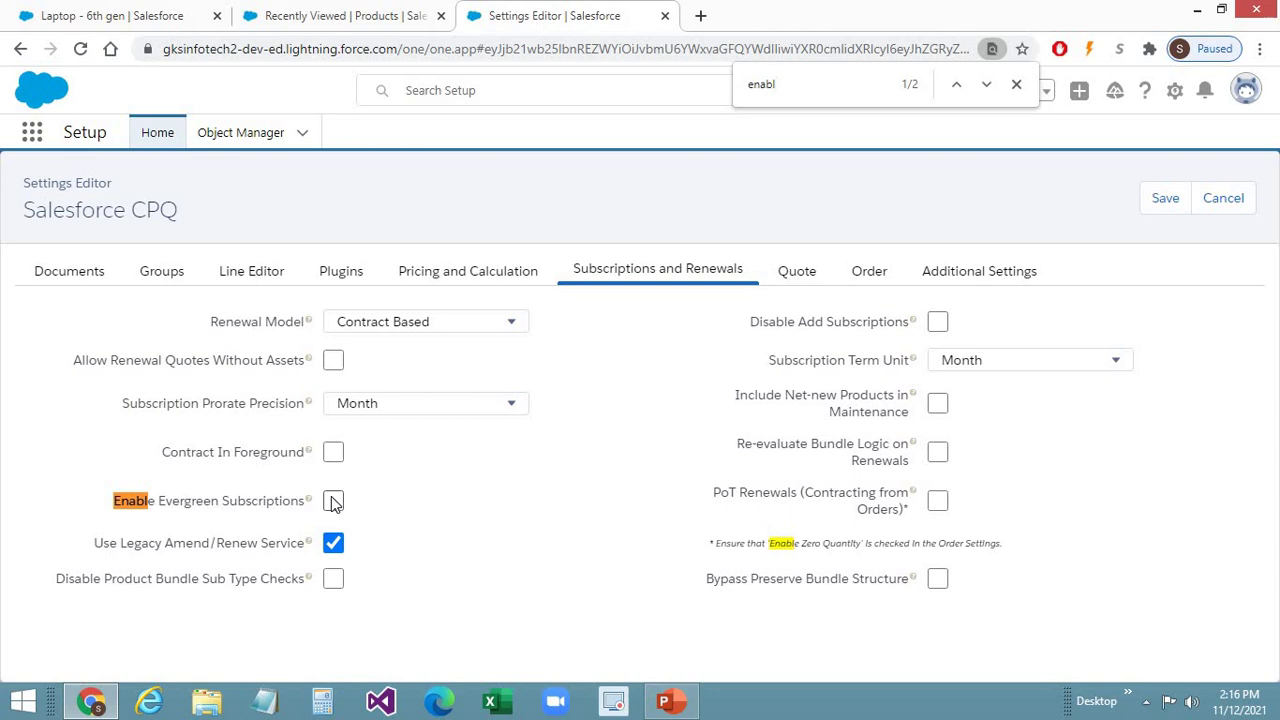
Switch to PowerPoint and review the Subscription Product and Configuring Products slides.
key(alt+Tab)
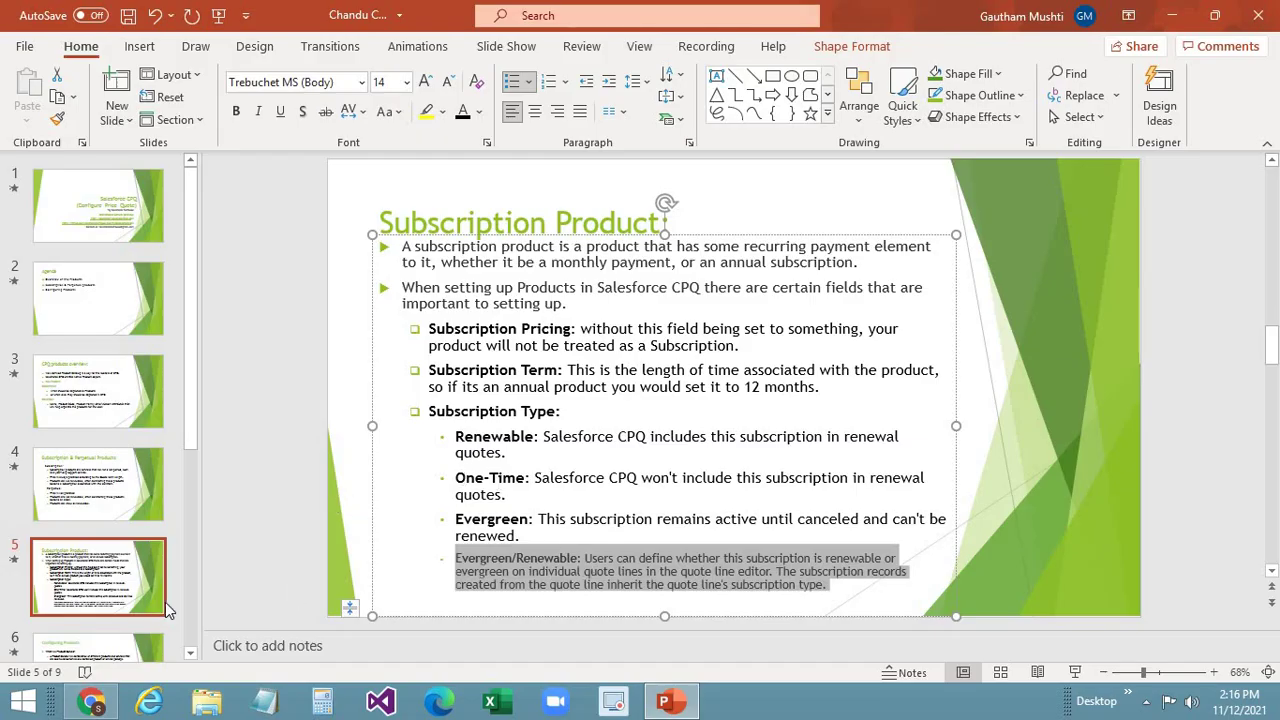
key(Up)
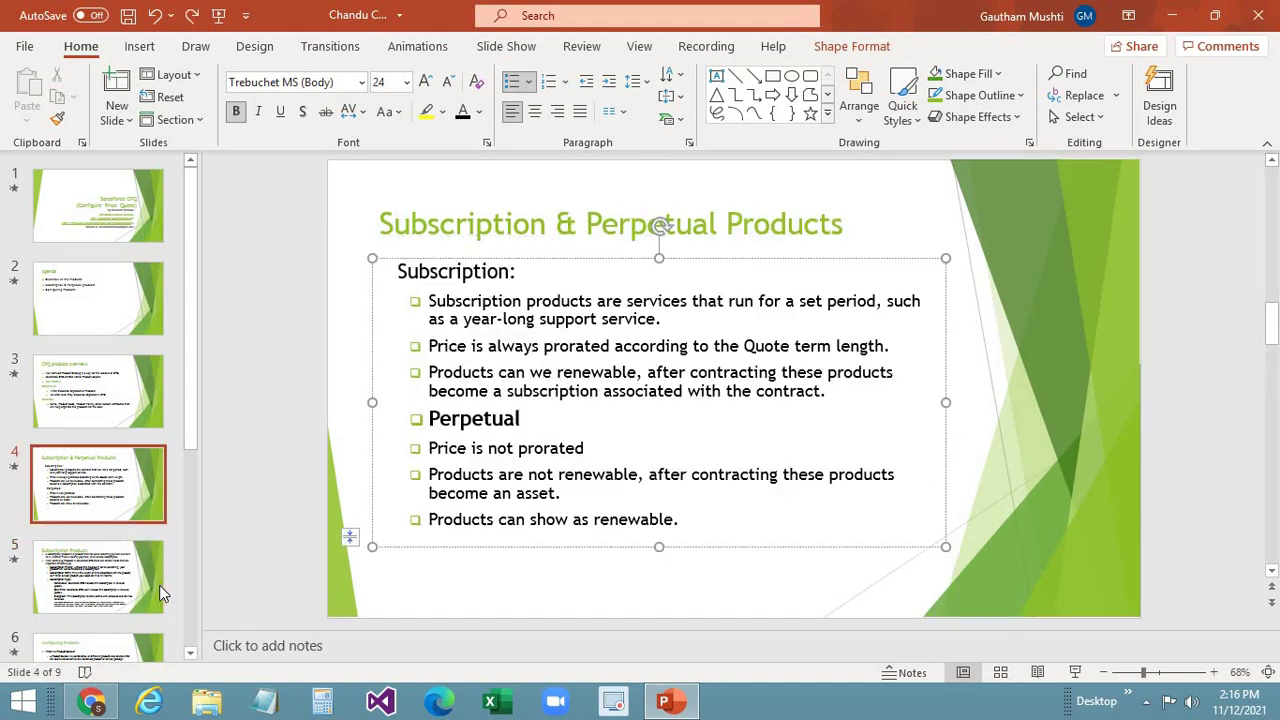
click(63, 597)
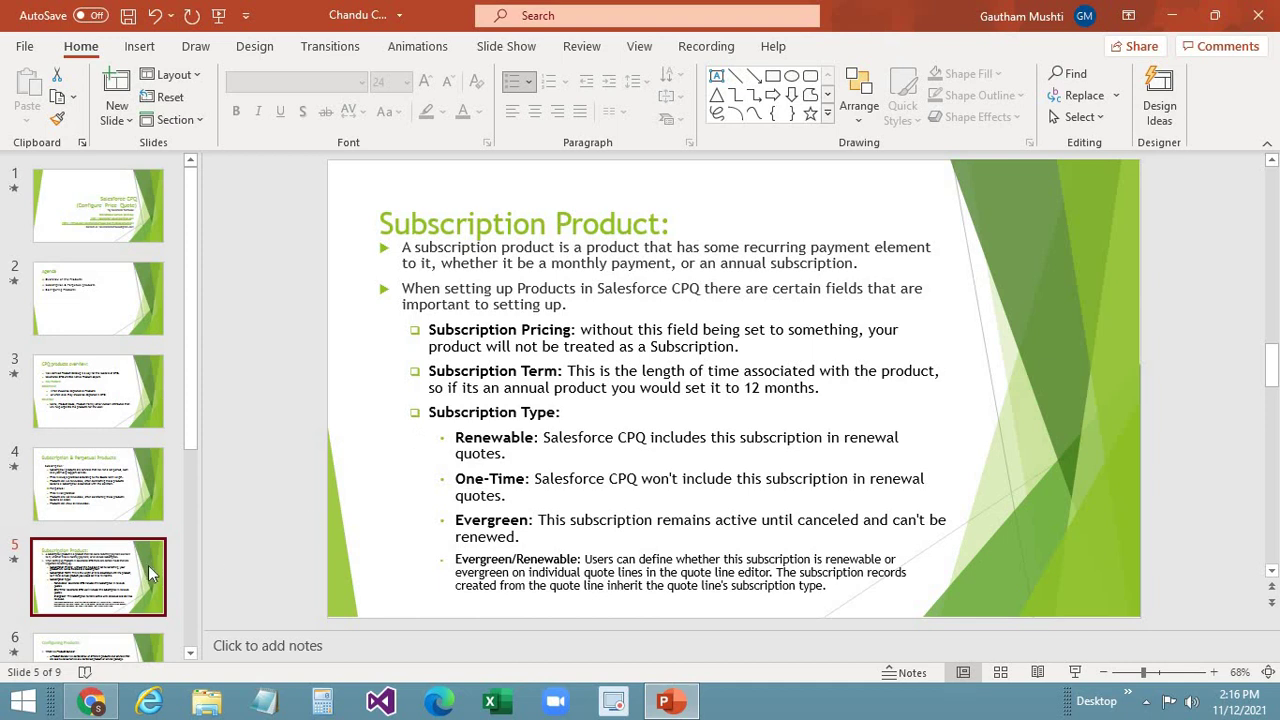
click(103, 633)
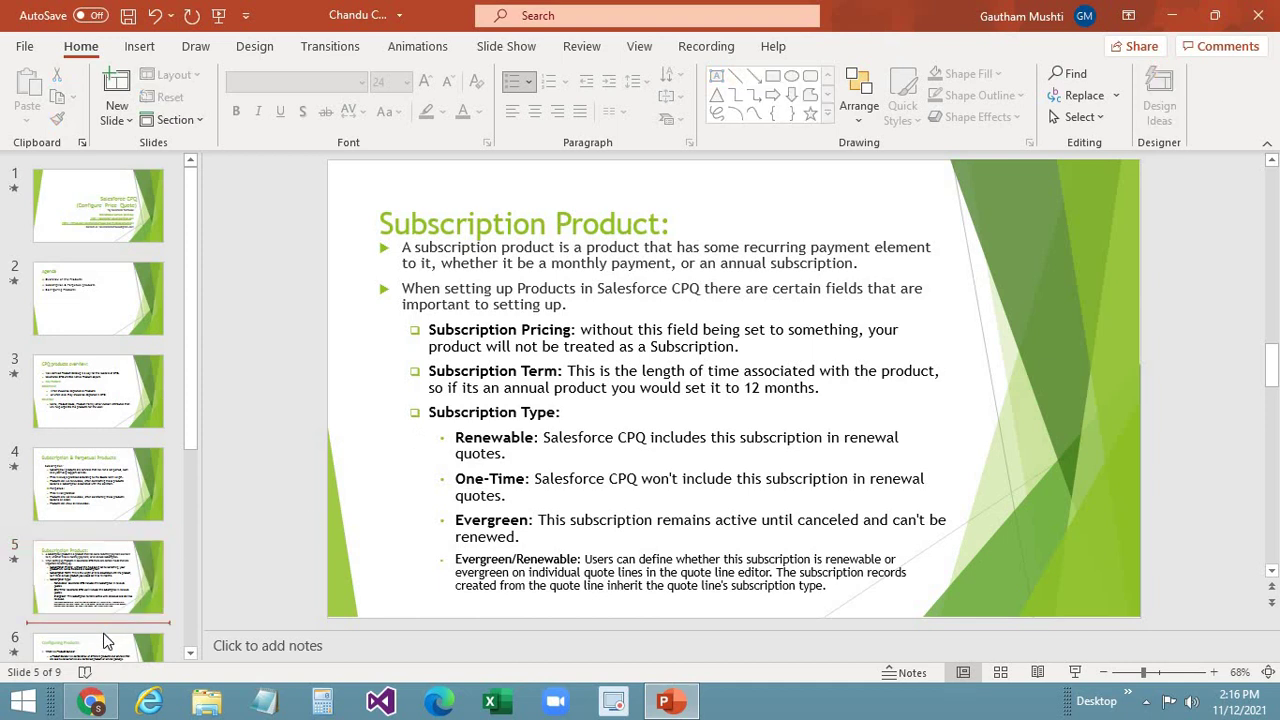
click(108, 642)
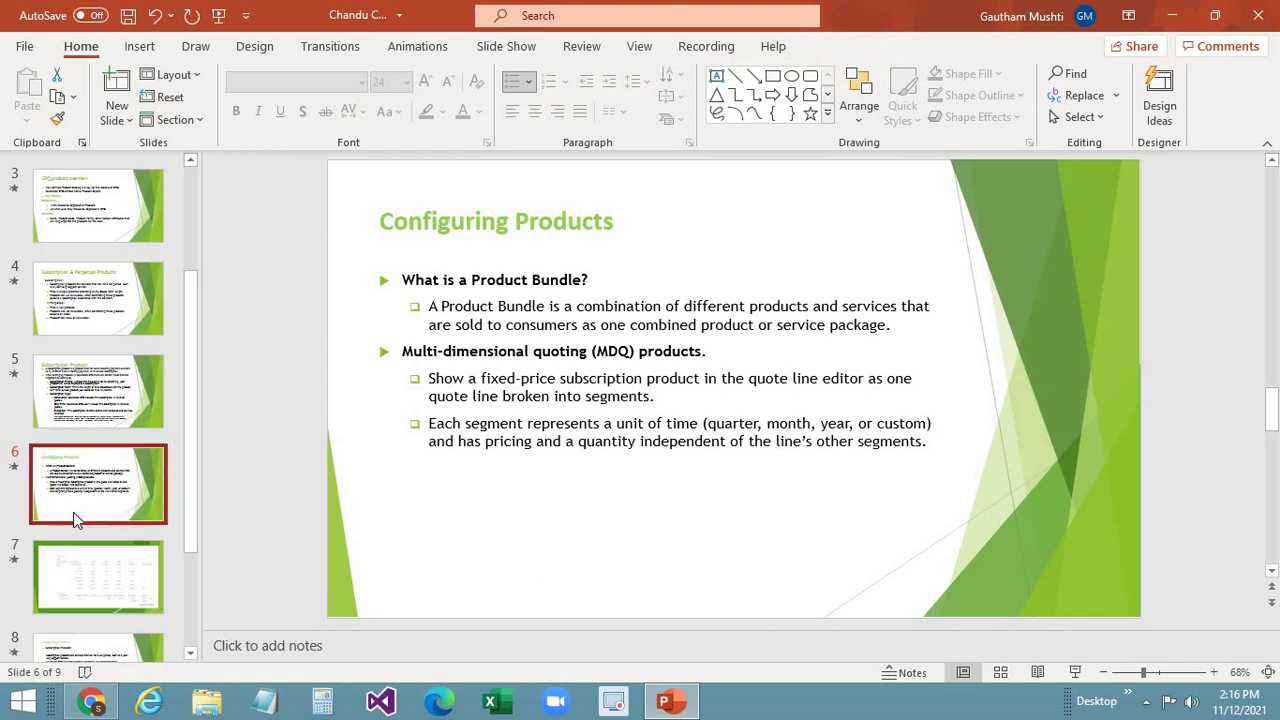
Switch to Chrome and open the Subscription Product - Box tv record from the Products list.
click(91, 700)
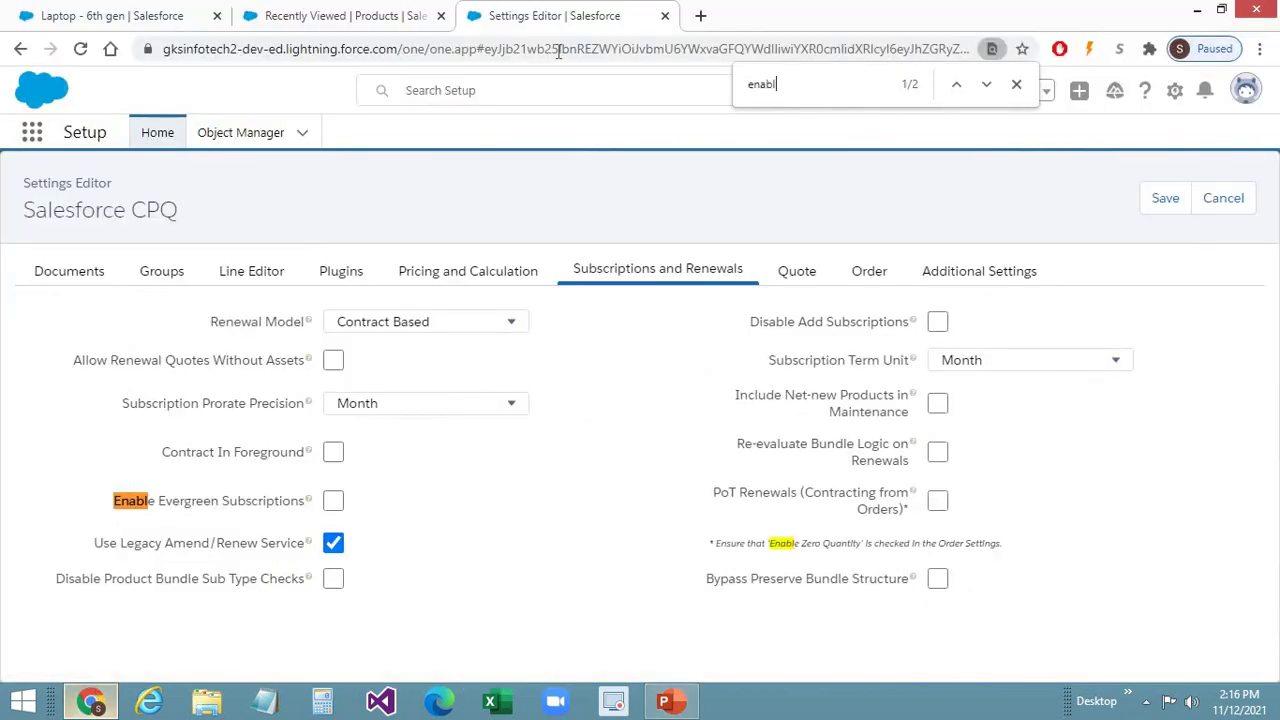
click(360, 10)
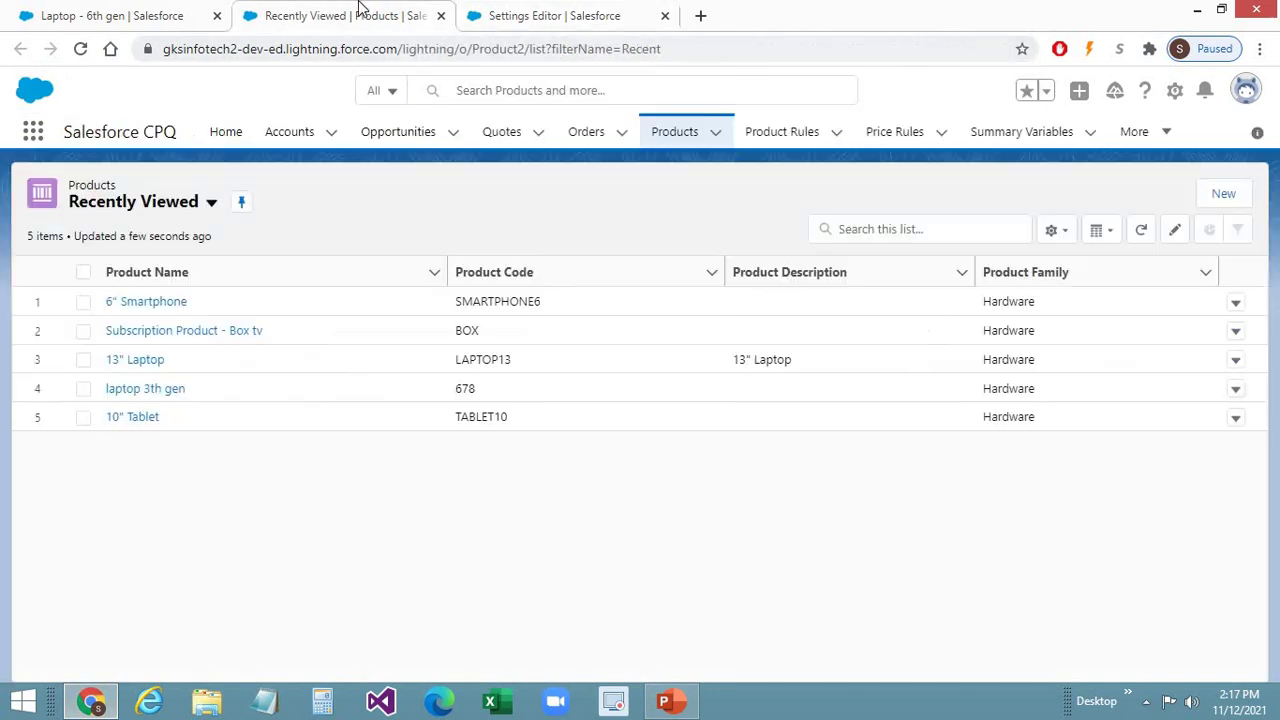
click(675, 131)
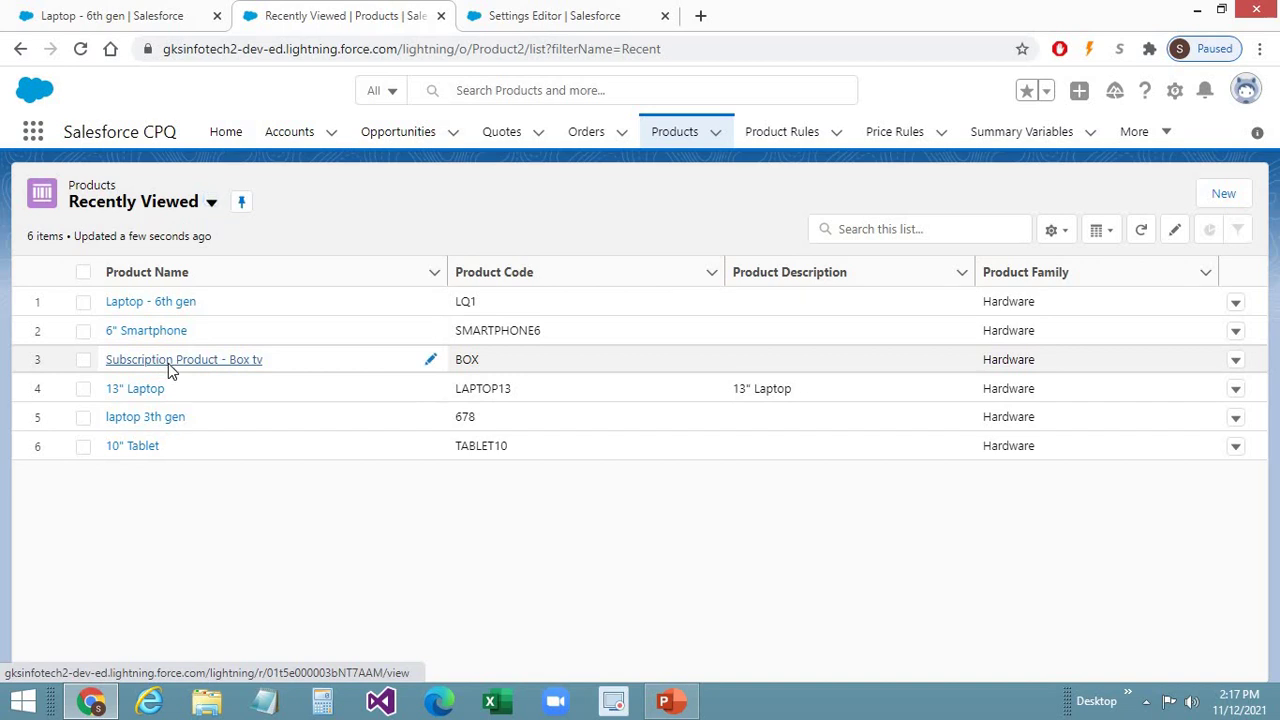
click(168, 362)
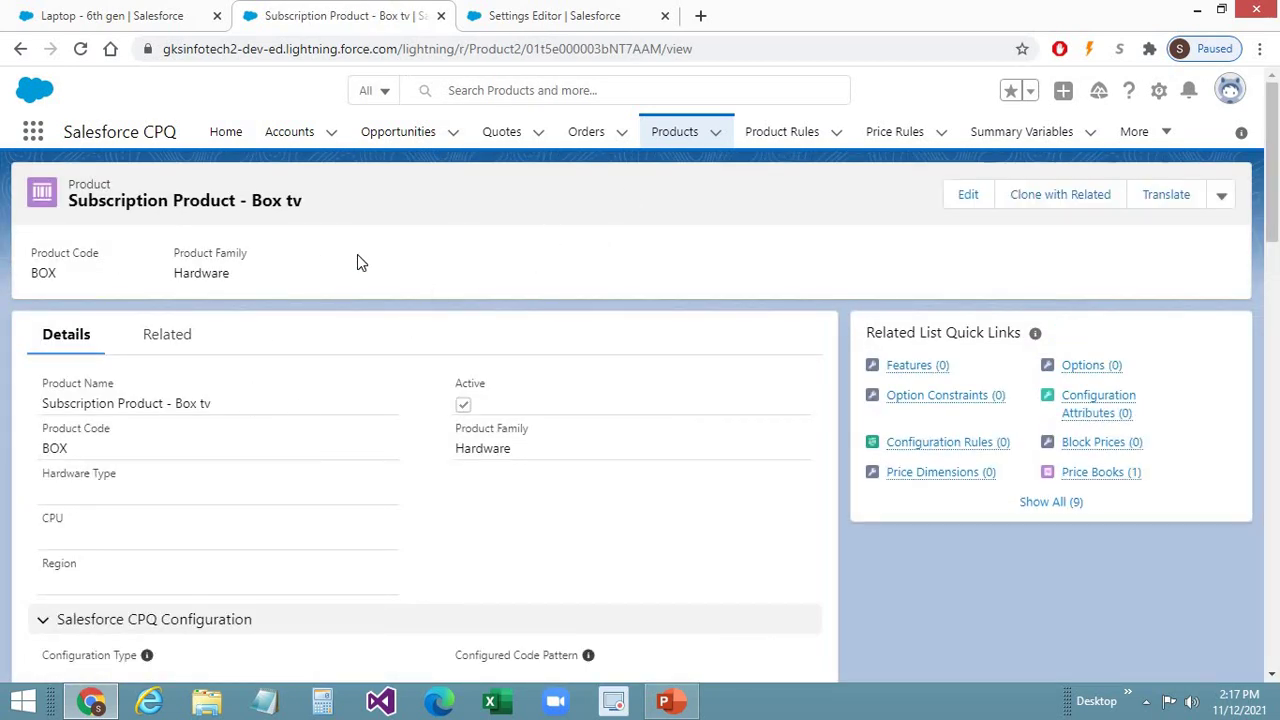
drag(72, 200, 308, 212)
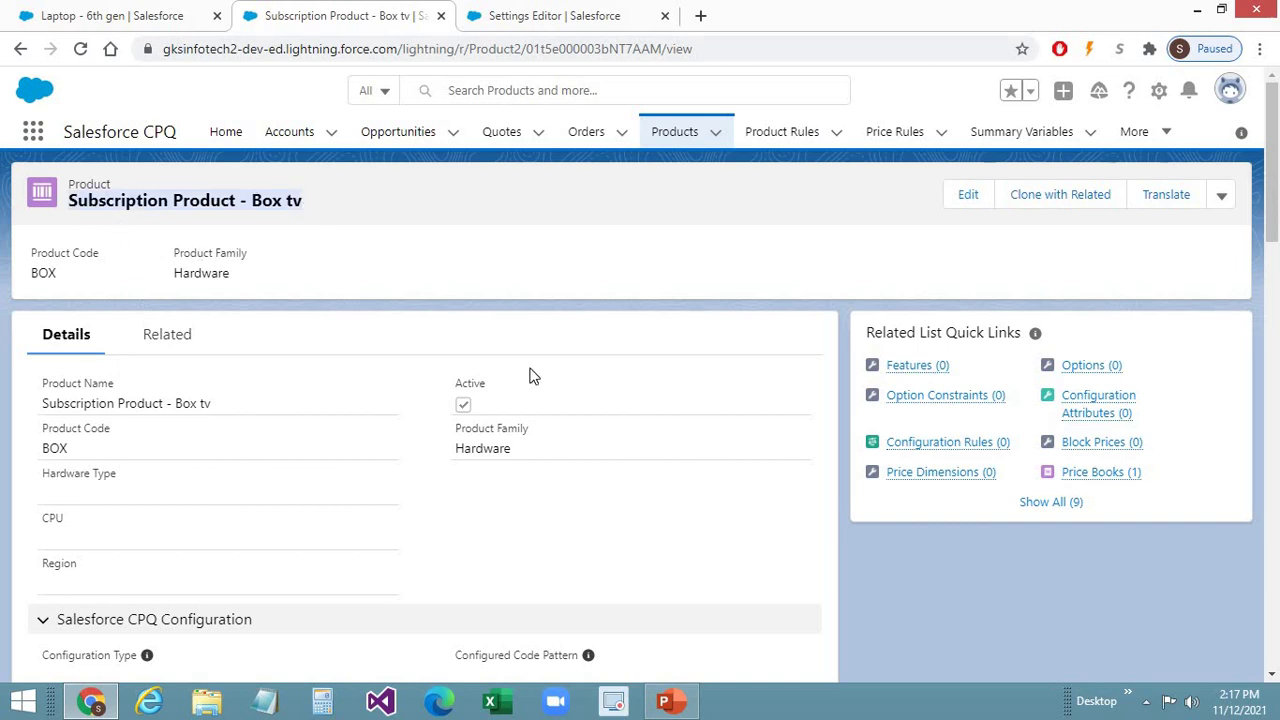
Check the Box tv product's pricing fields, then open it for editing and inspect the Subscription Pricing choices and Subscription Term.
scroll(556, 423, down, 6)
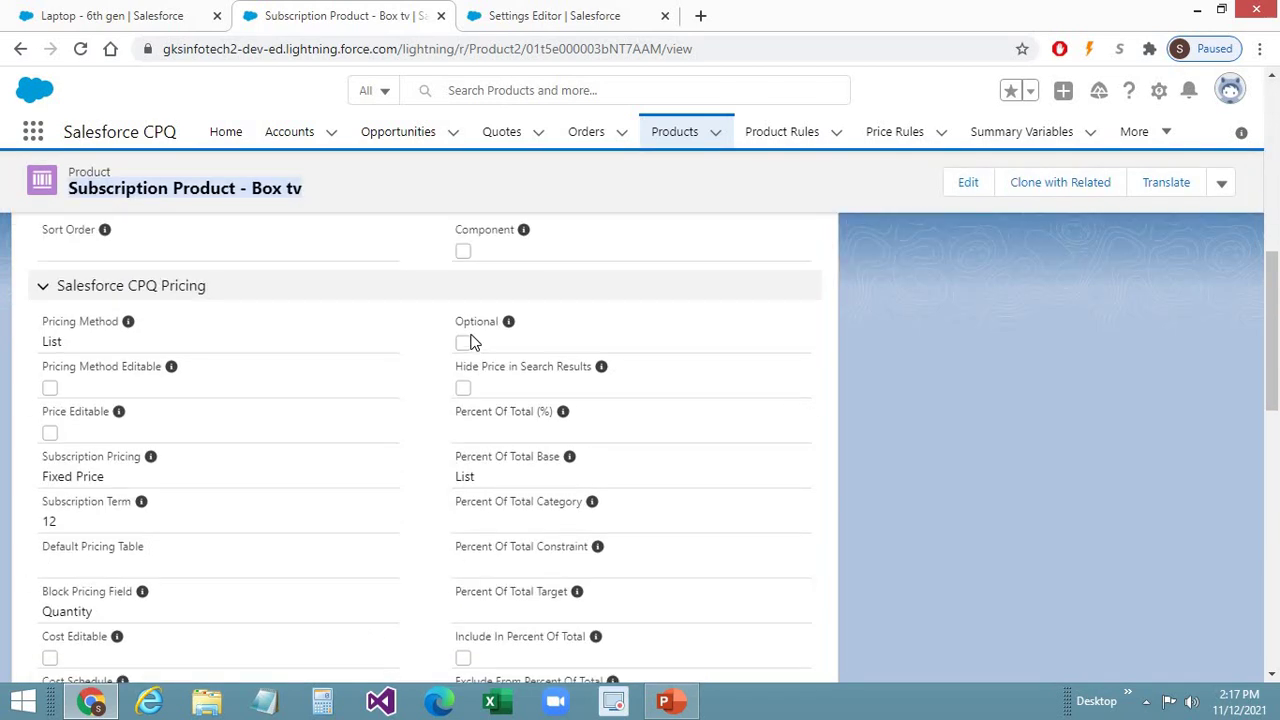
drag(28, 477, 111, 477)
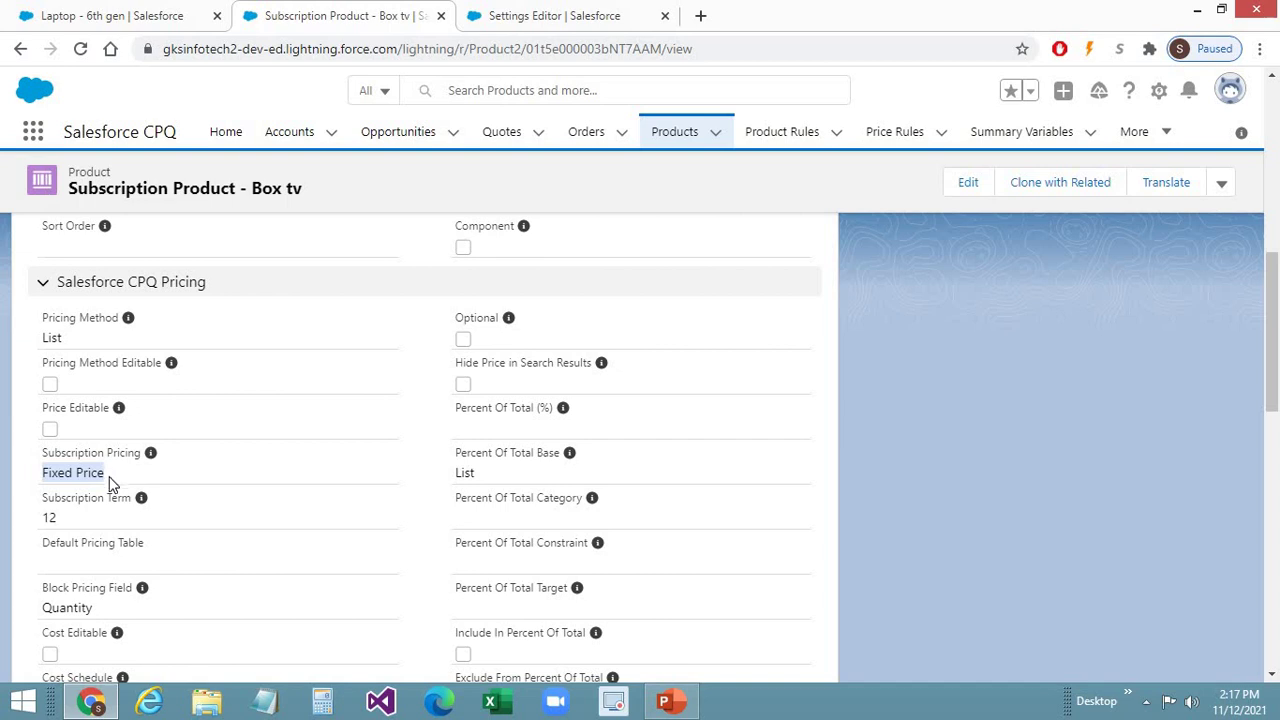
click(966, 186)
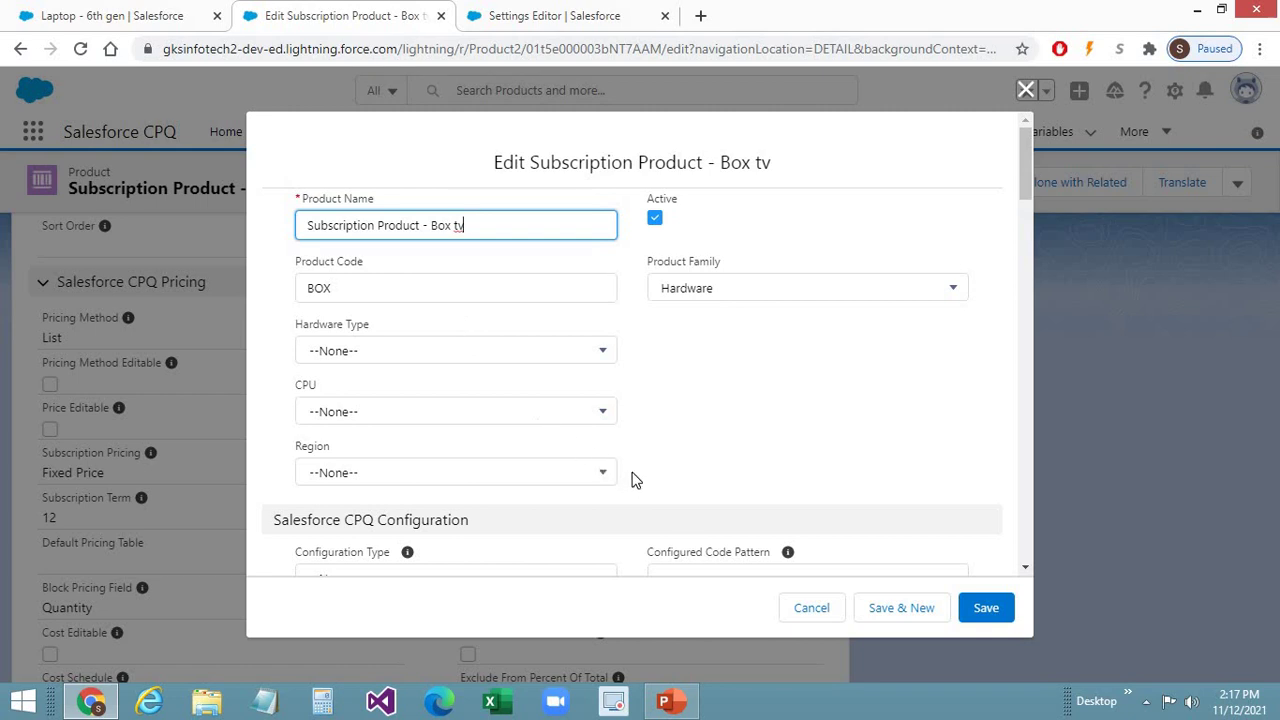
scroll(625, 450, down, 2)
scroll(625, 437, down, 6)
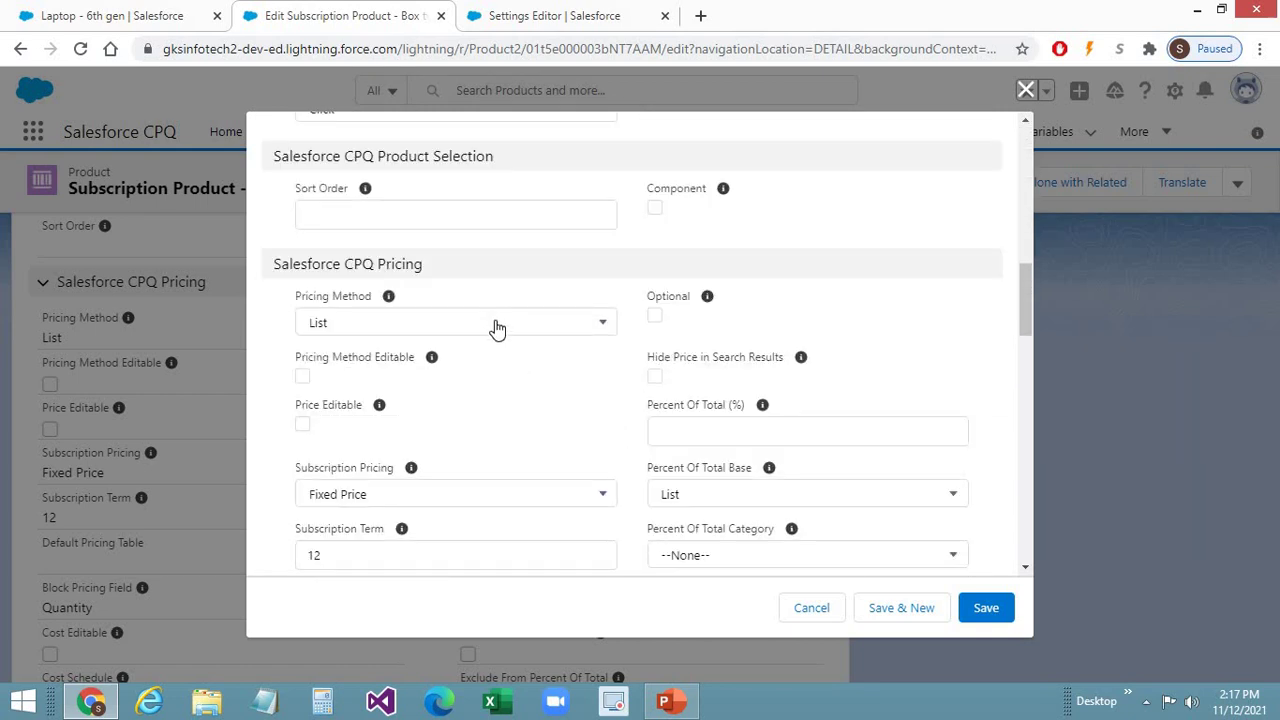
scroll(591, 460, down, 2)
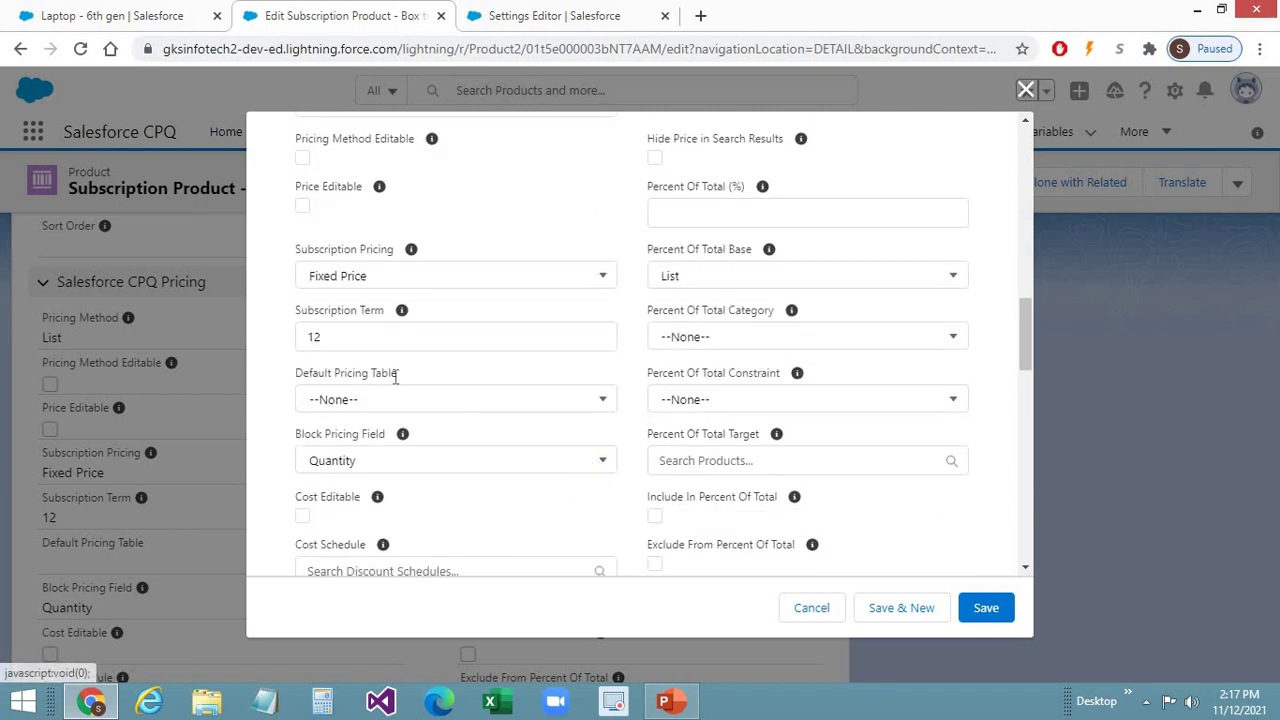
click(350, 282)
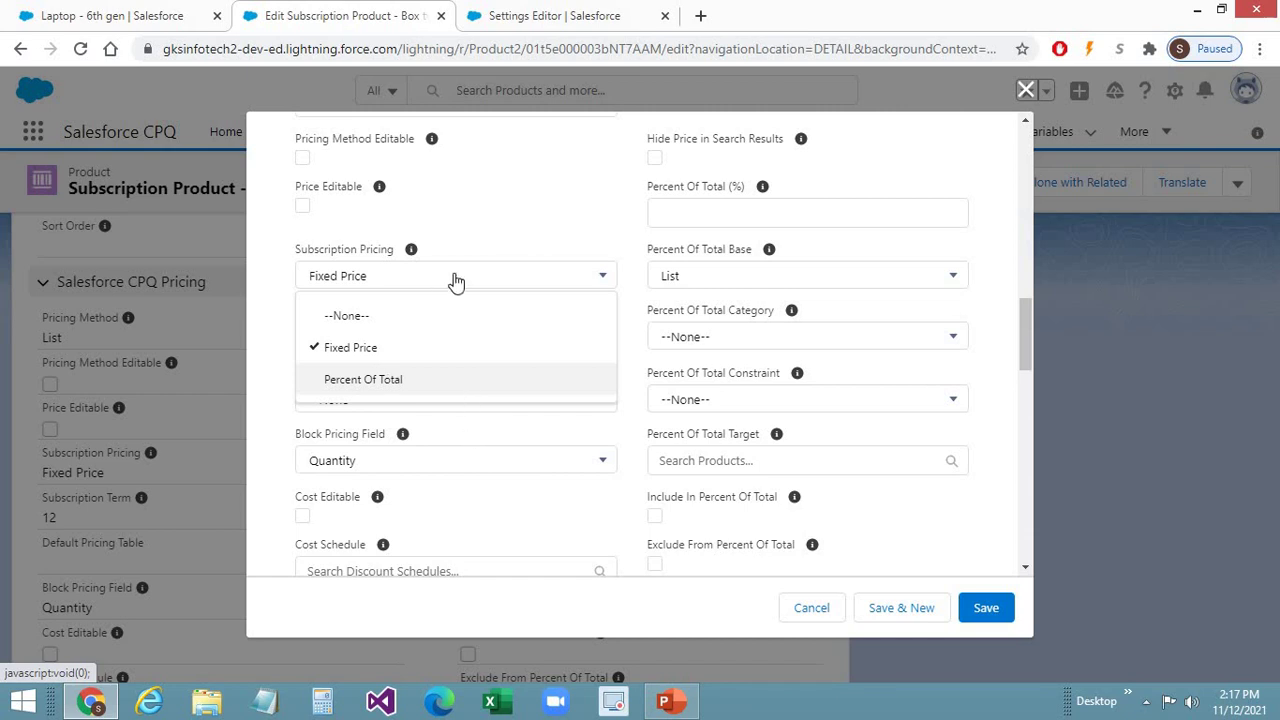
click(476, 228)
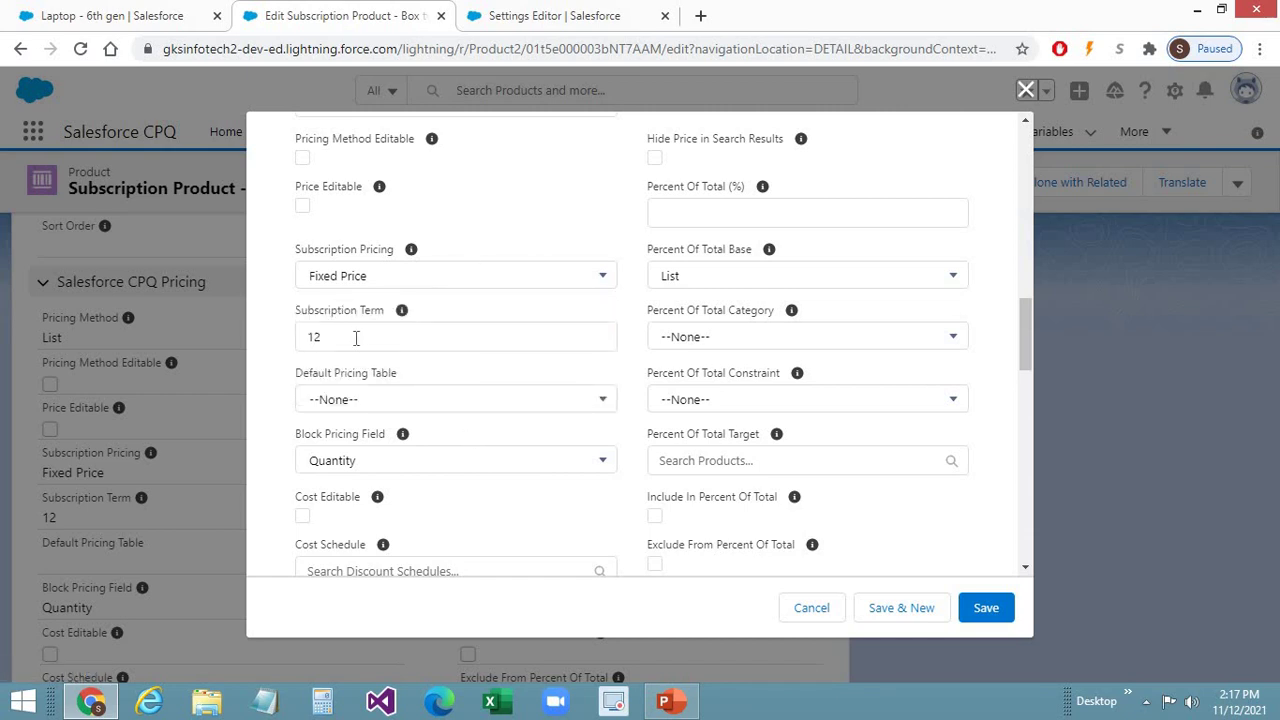
click(355, 338)
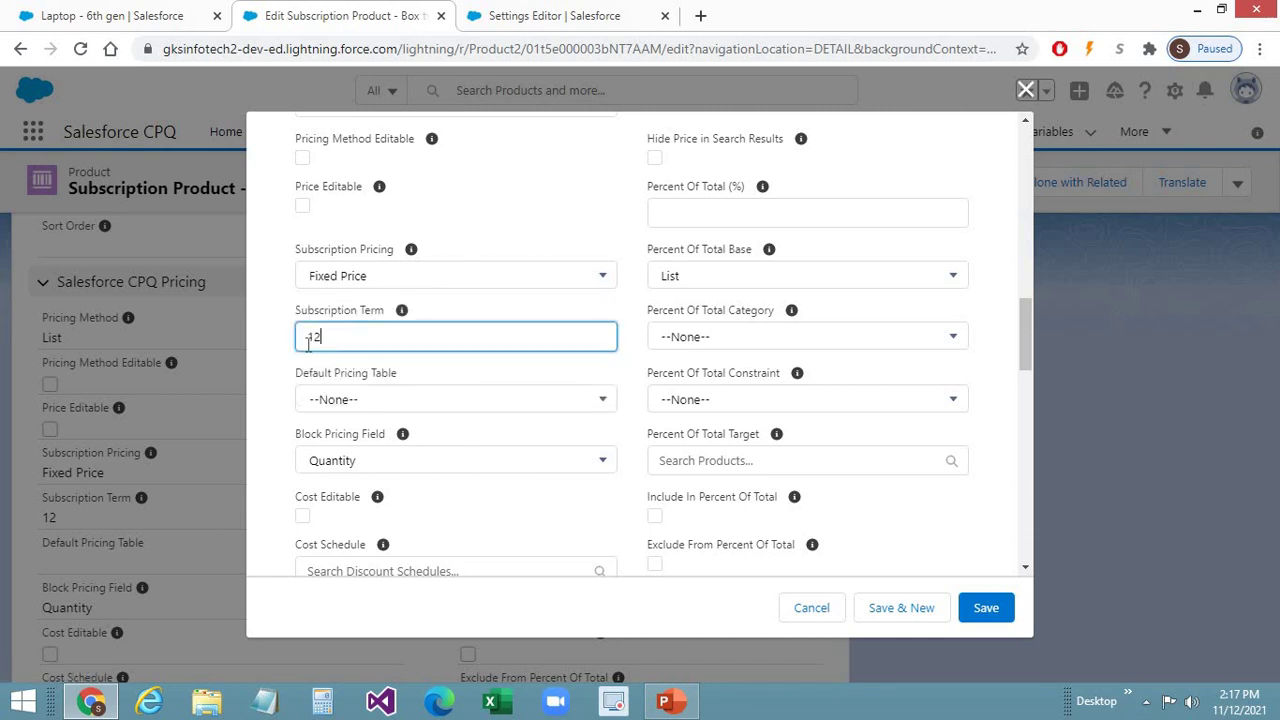
Check the Subscription Type choices against the Enable Evergreen Subscriptions setting and save the product with the type Renewable.
scroll(440, 422, down, 7)
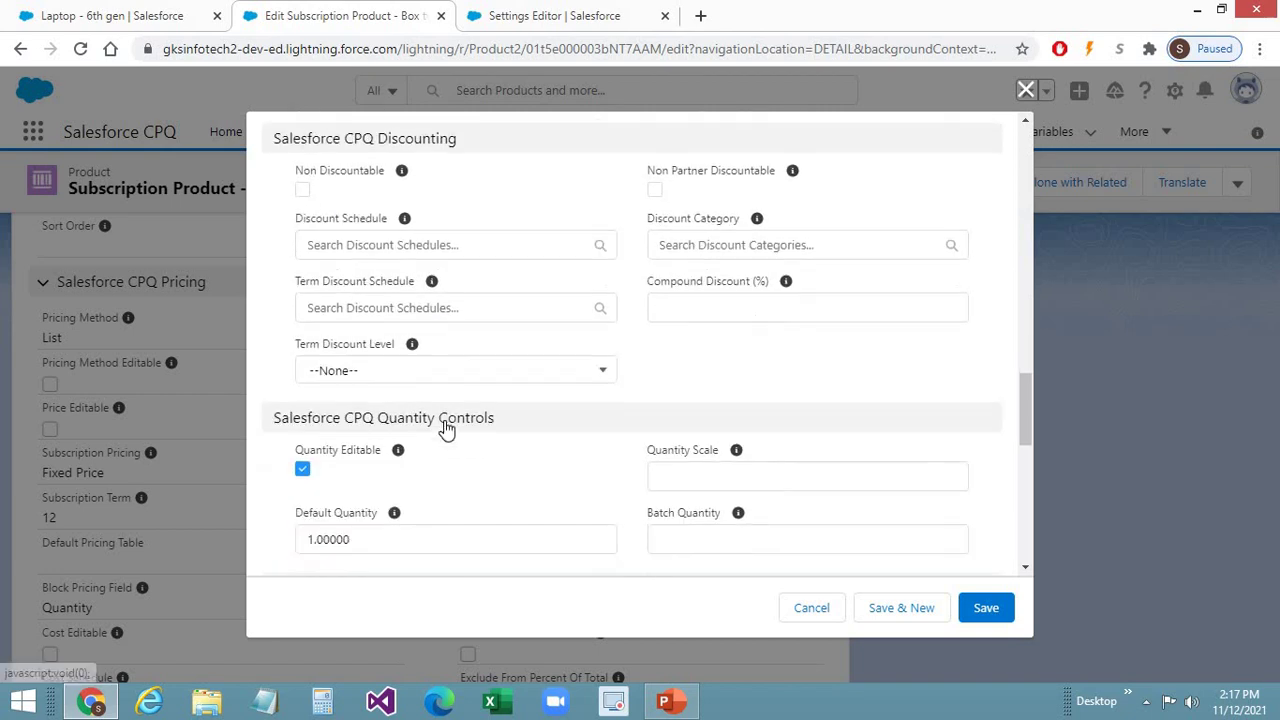
scroll(446, 427, down, 2)
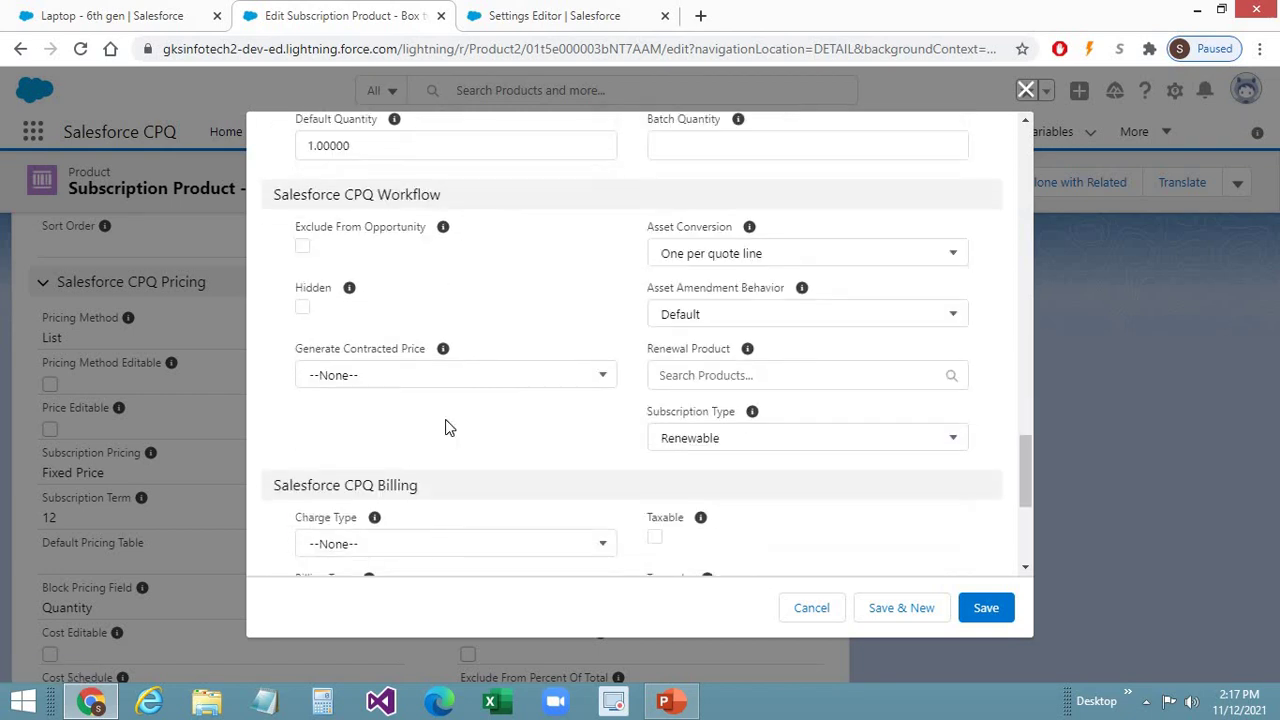
click(702, 444)
click(591, 449)
click(711, 440)
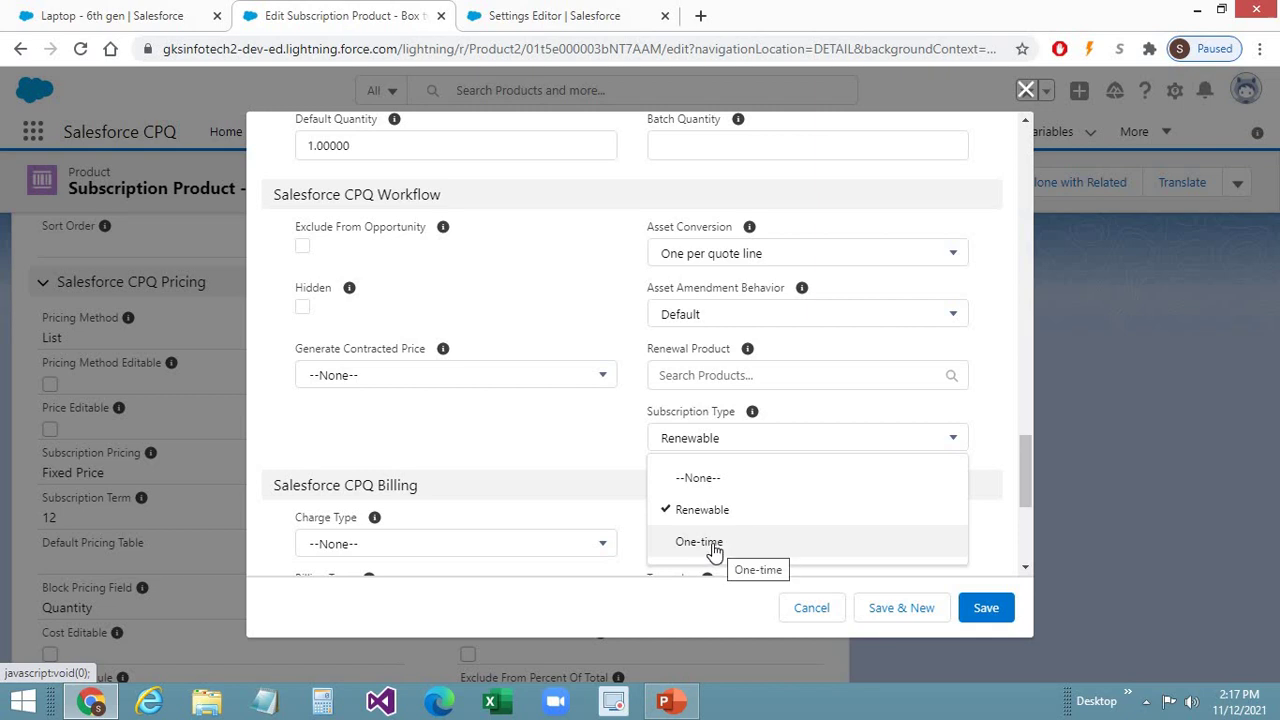
click(548, 30)
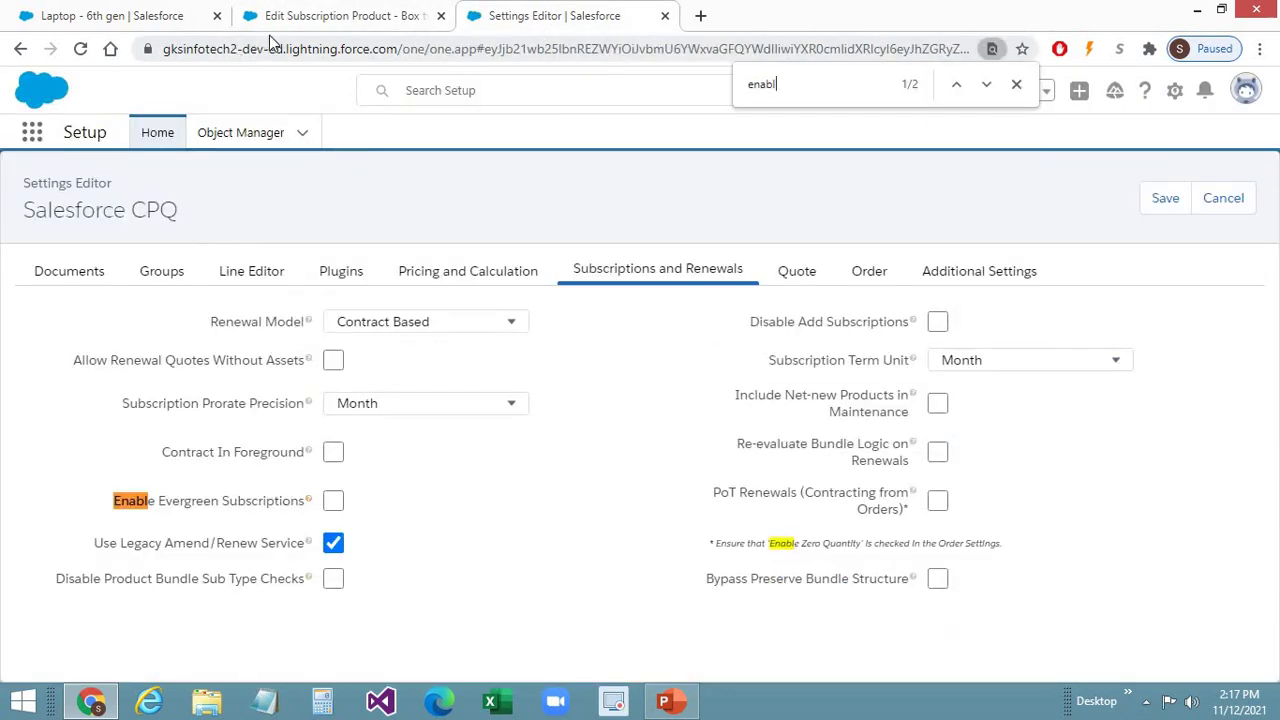
click(300, 17)
click(723, 446)
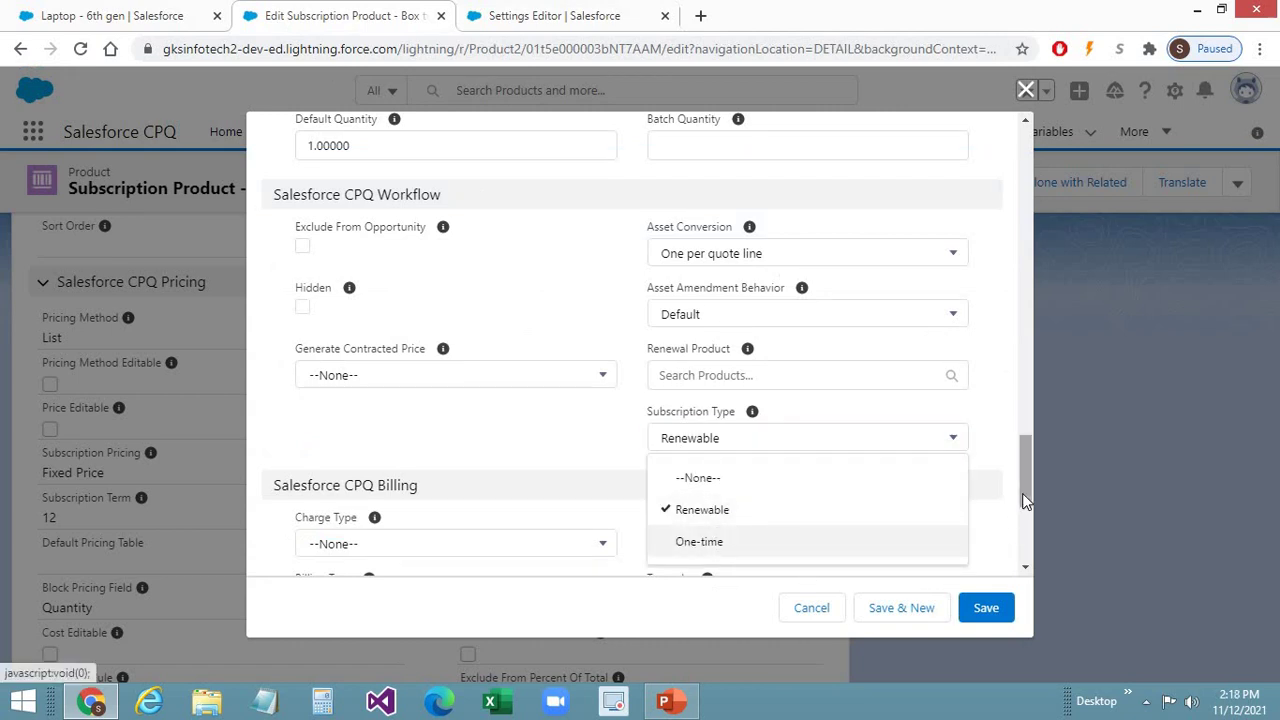
drag(1018, 498, 1013, 479)
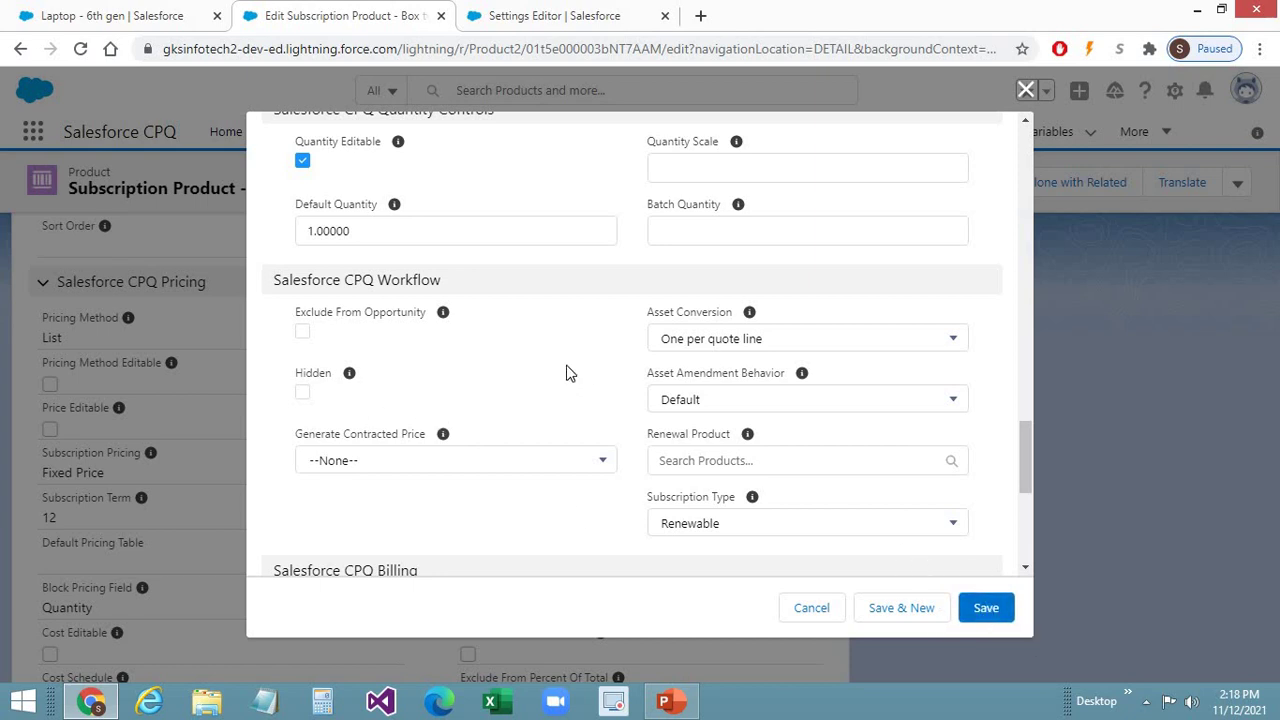
click(999, 622)
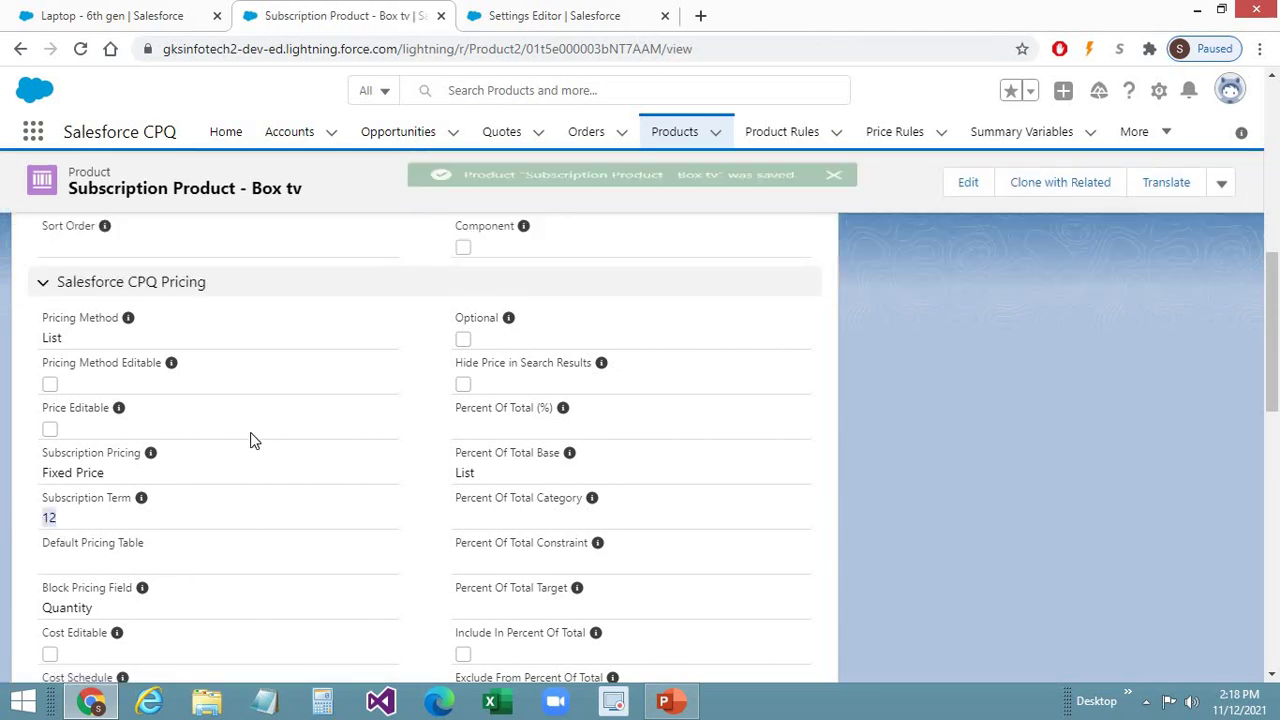
Open the Standard Price Book from the Box tv product's related price books and view its related entries and details.
scroll(1201, 396, up, 7)
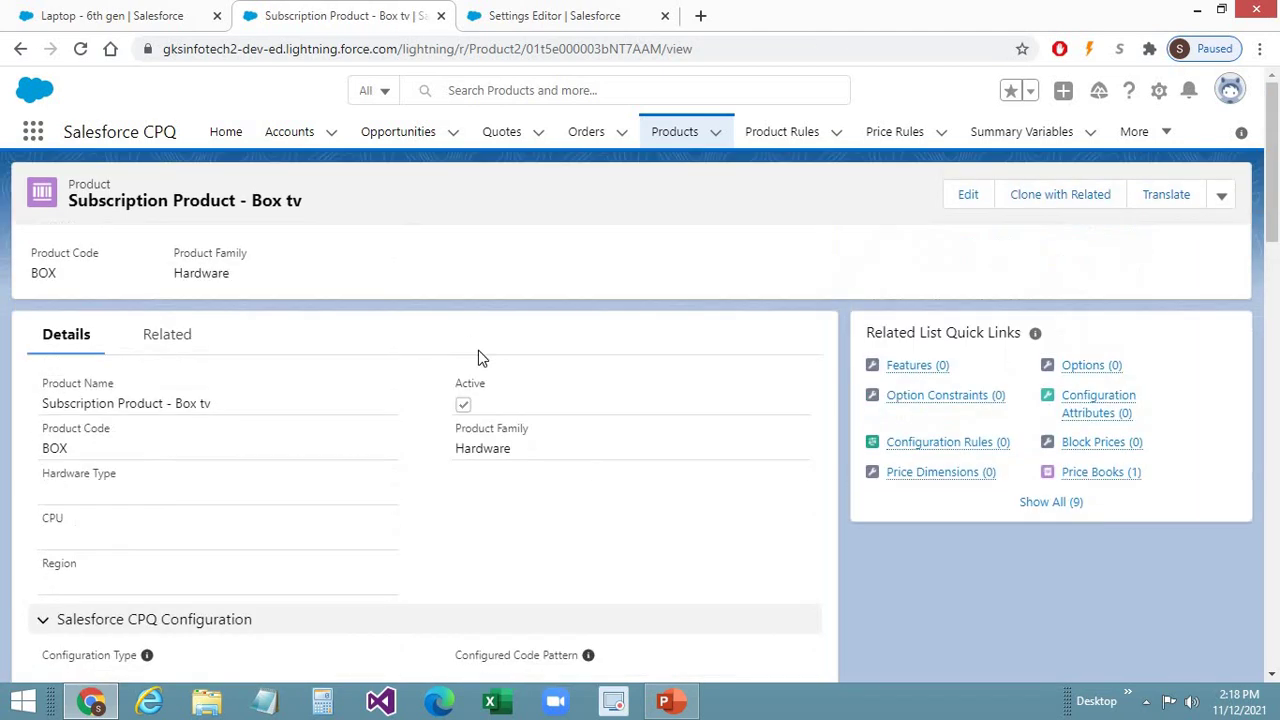
click(165, 334)
scroll(181, 494, down, 5)
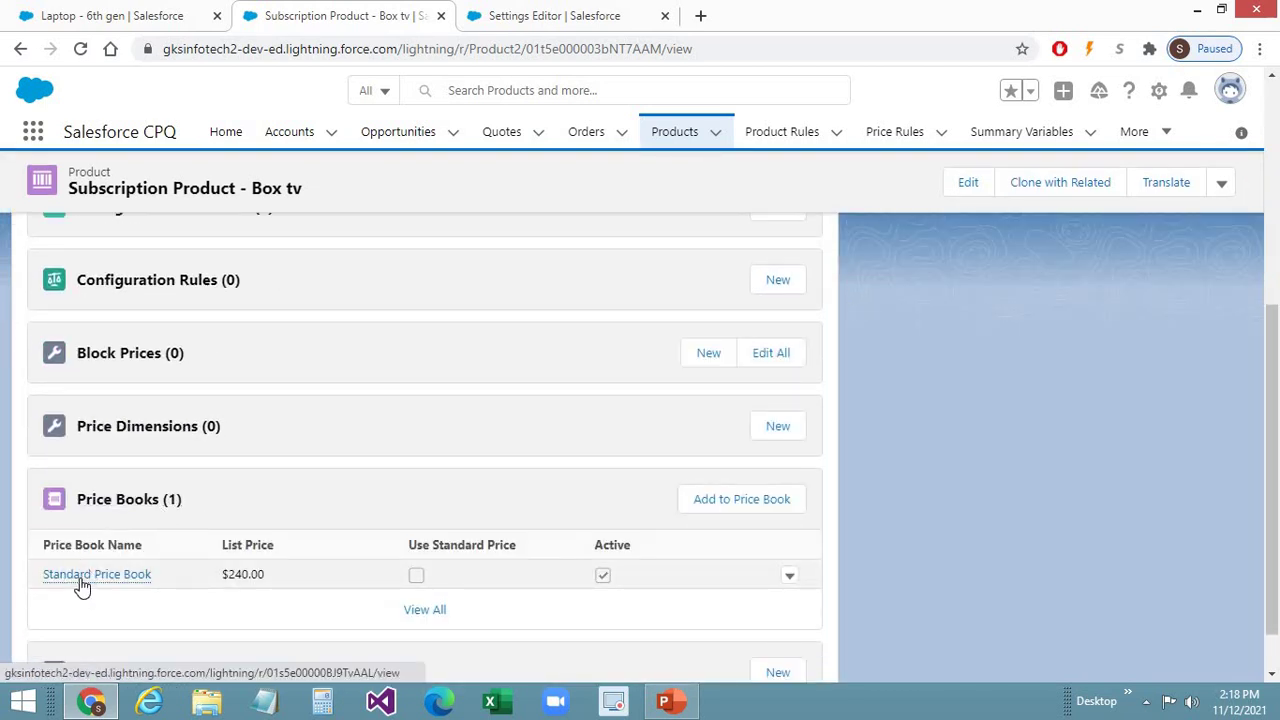
click(79, 577)
mouse_move(110, 432)
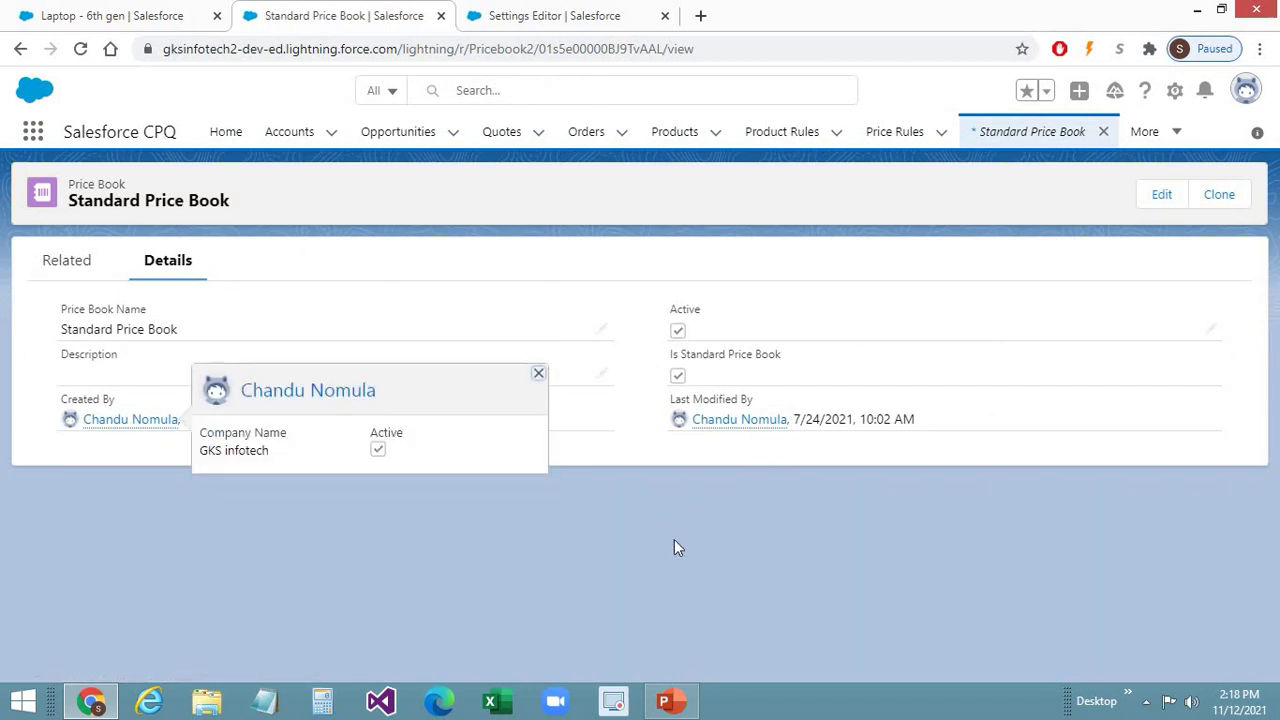
click(70, 268)
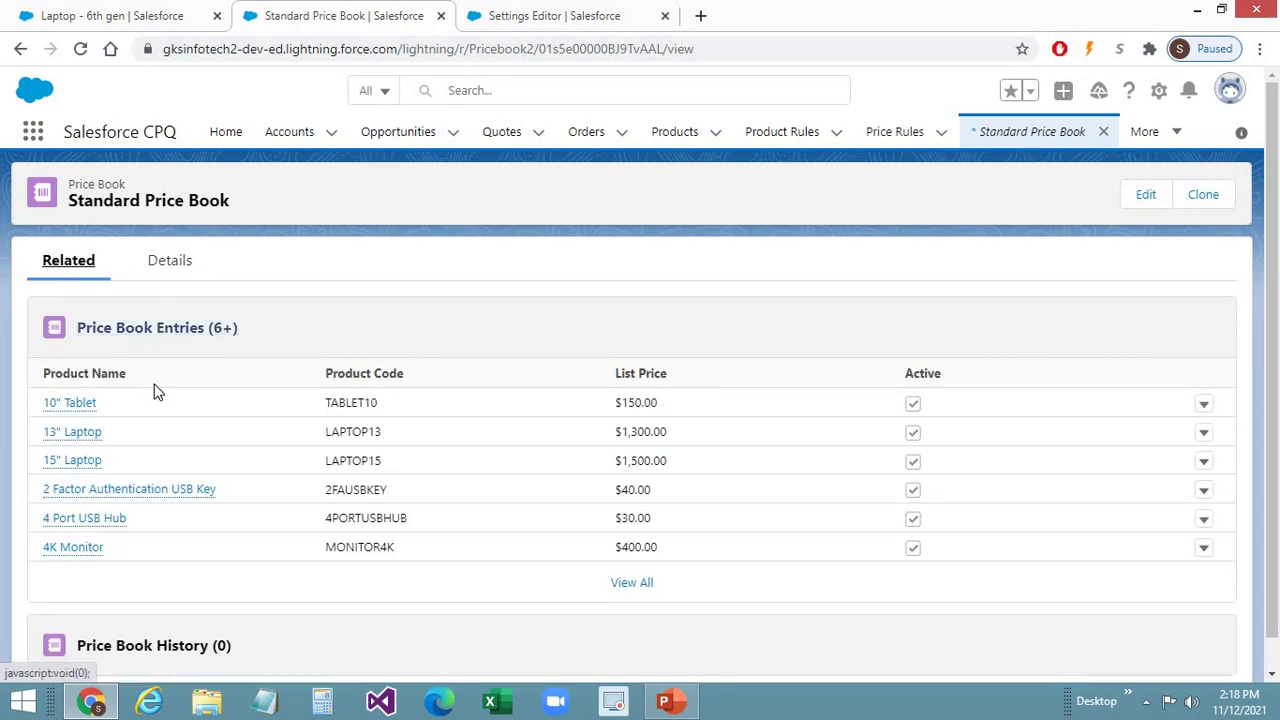
click(170, 261)
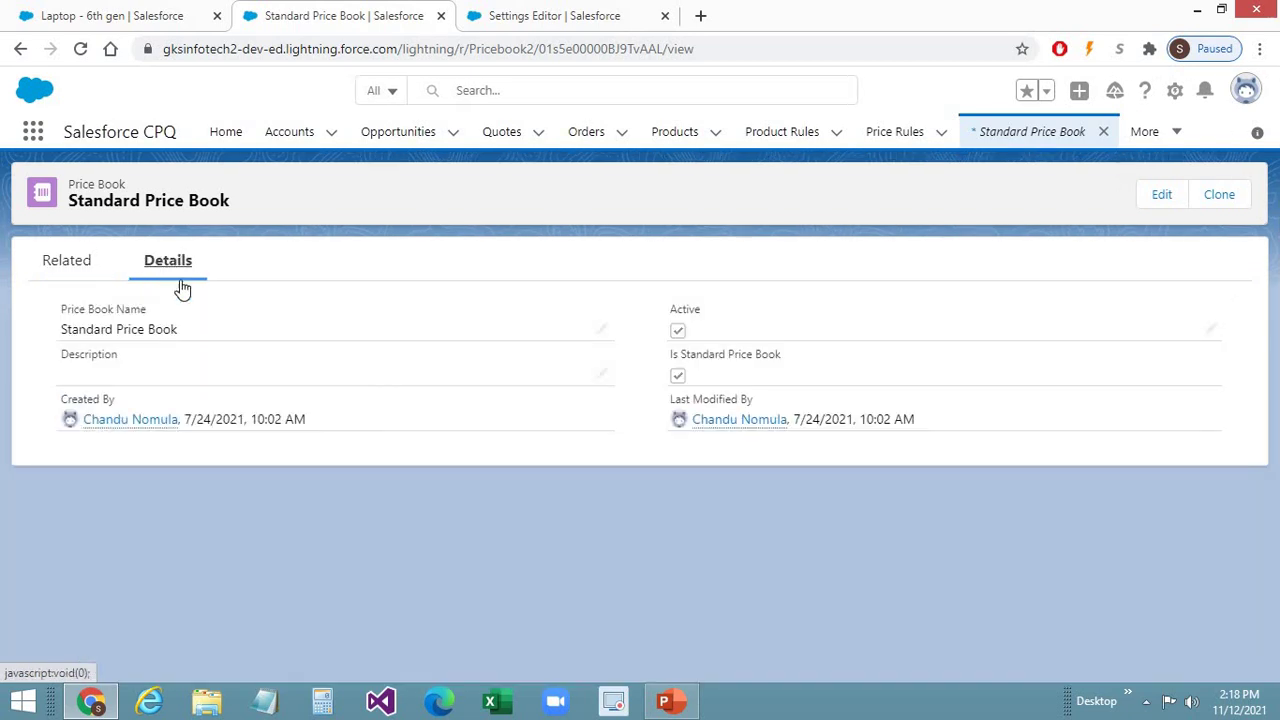
click(1161, 196)
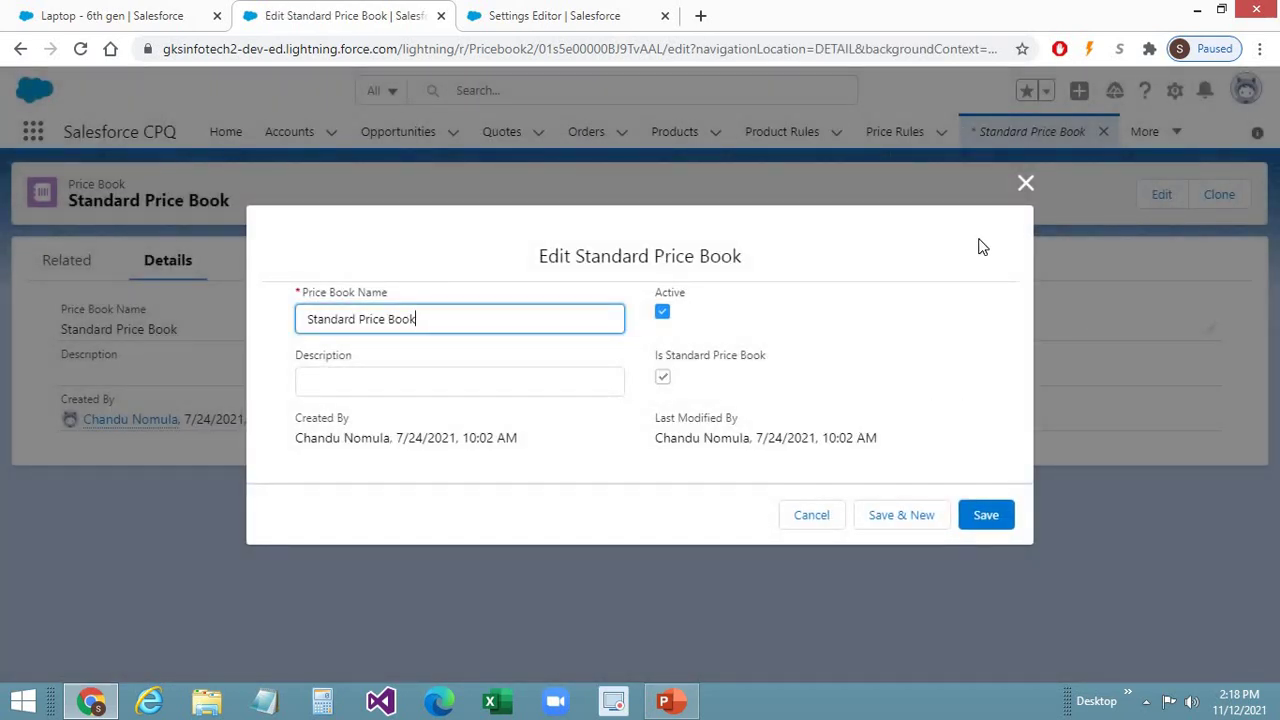
click(1025, 183)
click(30, 50)
click(822, 516)
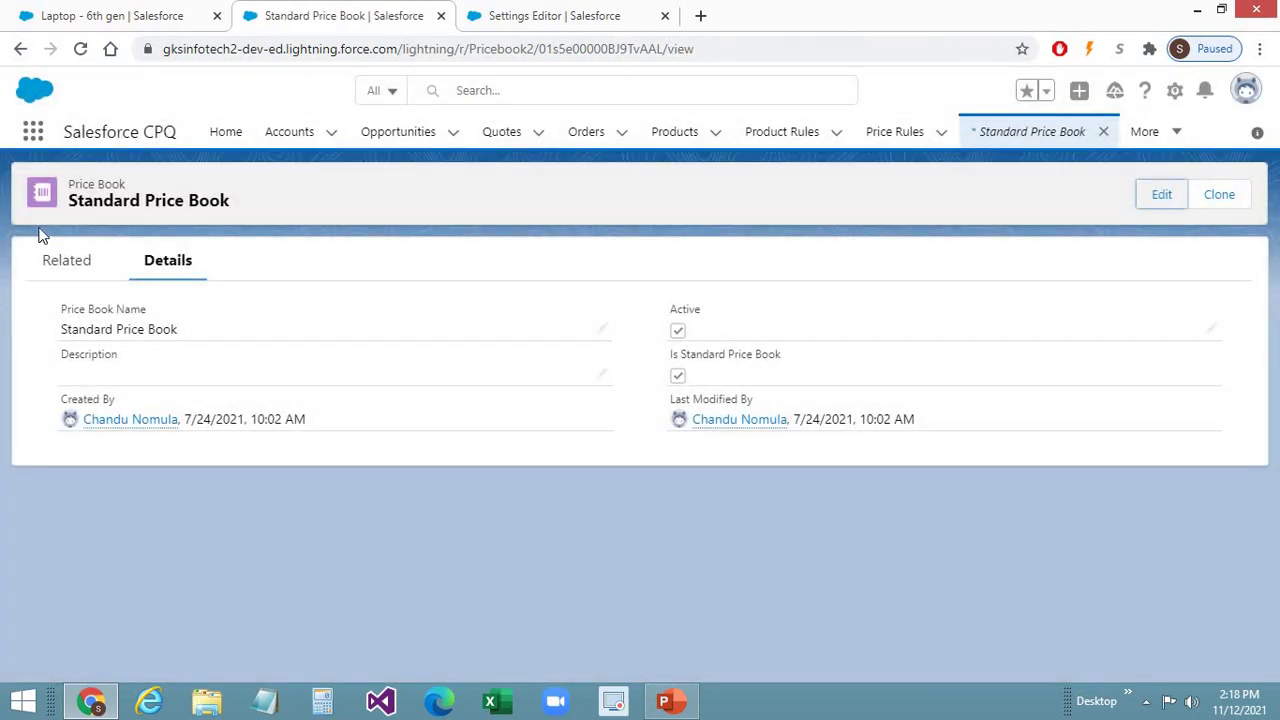
Show the full list of Standard Price Book entries and look through the products and their list prices.
click(42, 262)
scroll(70, 572, down, 1)
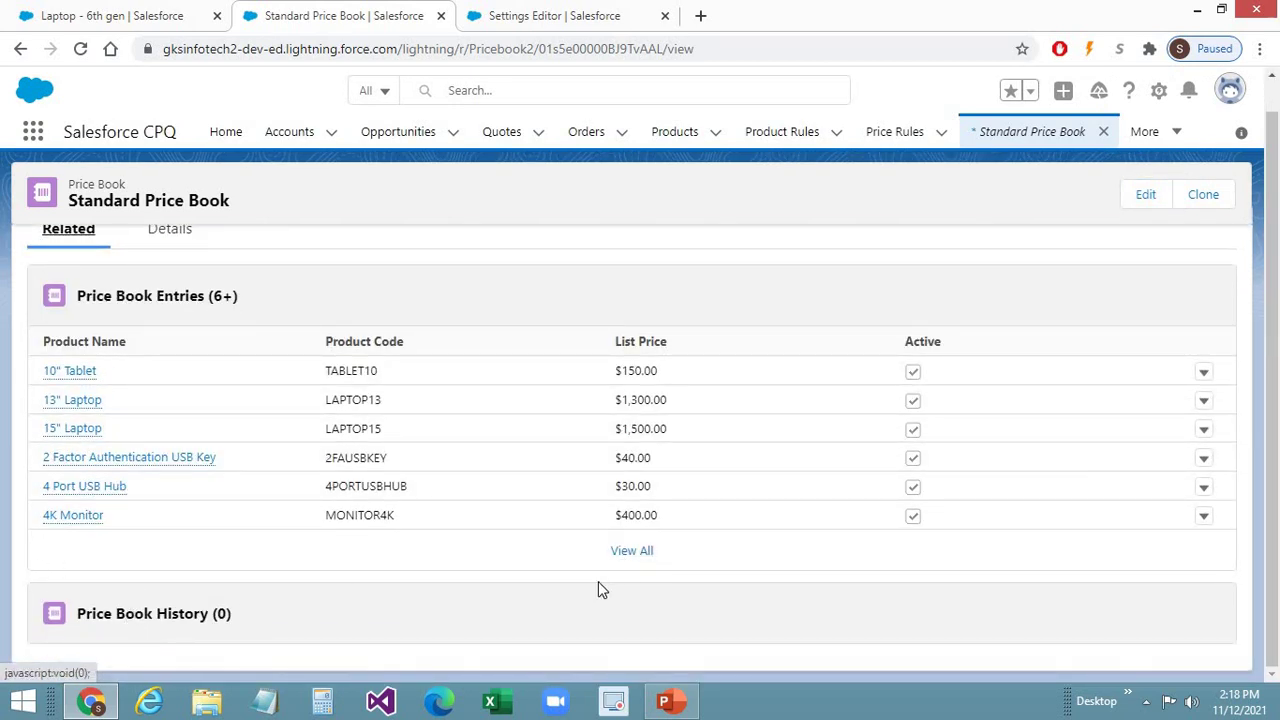
click(632, 552)
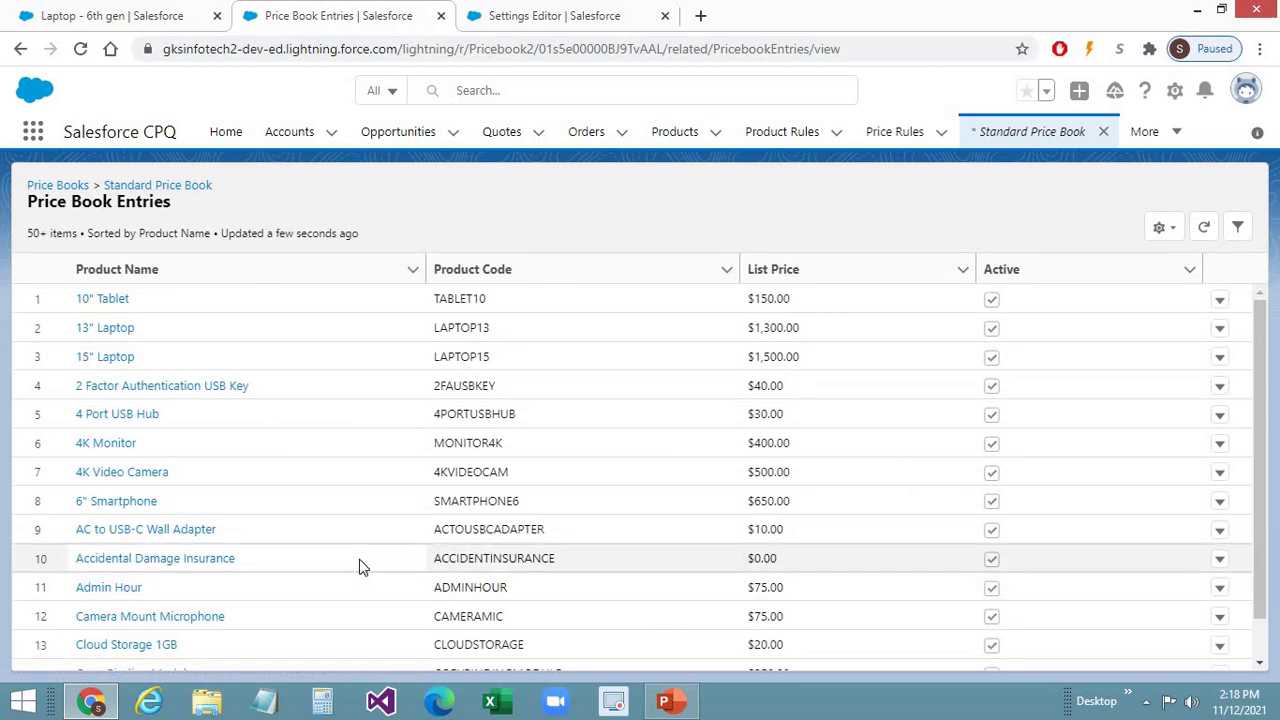
scroll(362, 565, down, 10)
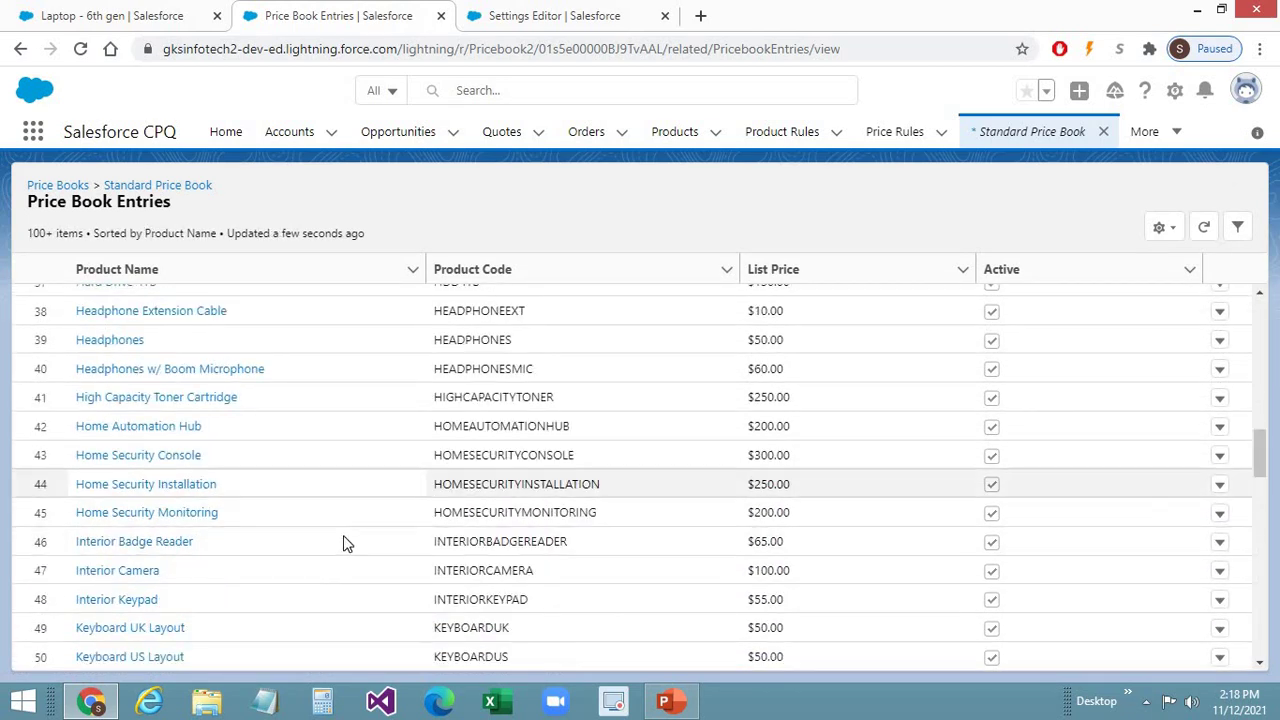
Look through the remaining Standard Price Book entries to the end of the list, then return to the price books list.
scroll(350, 540, down, 20)
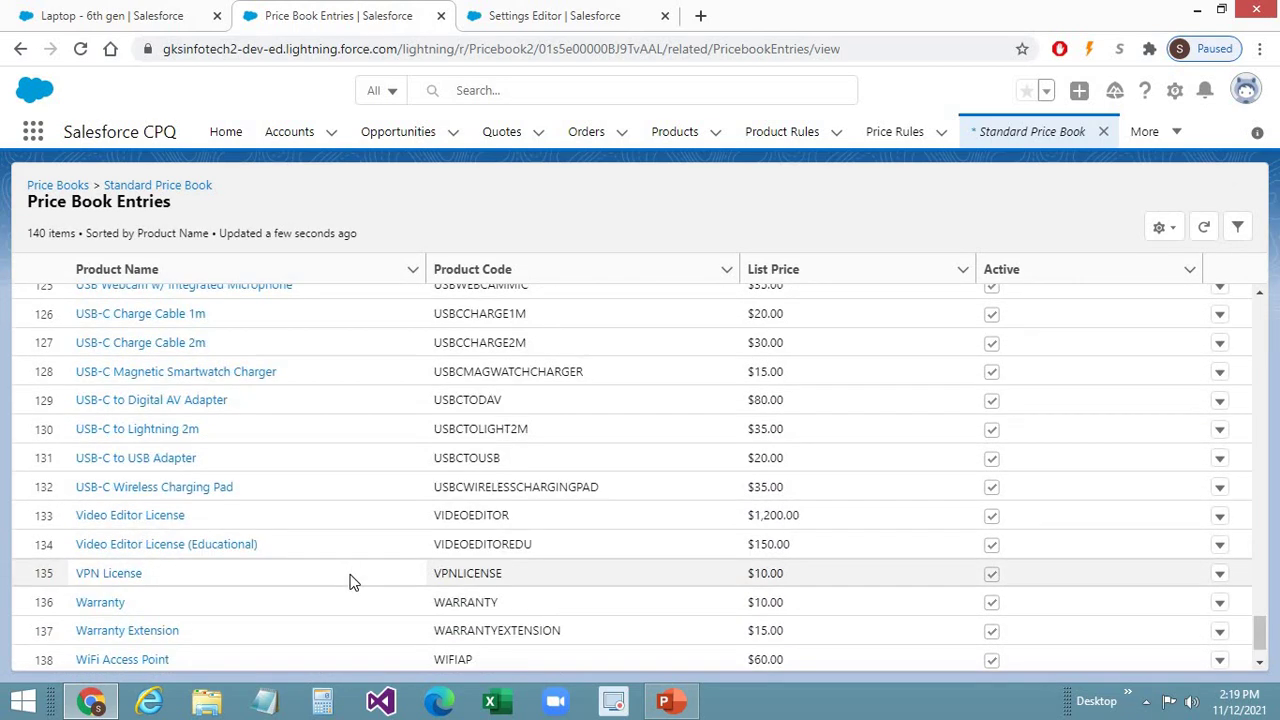
scroll(351, 575, down, 2)
scroll(348, 575, up, 20)
scroll(350, 575, up, 10)
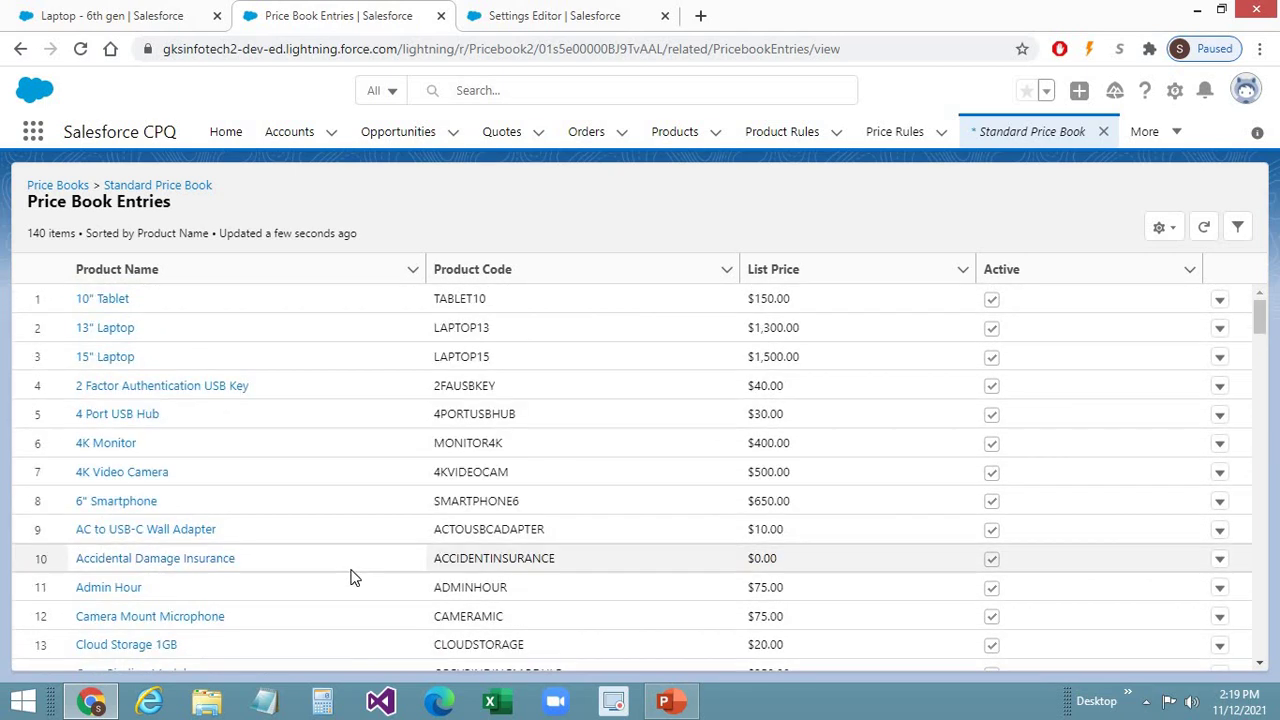
click(64, 186)
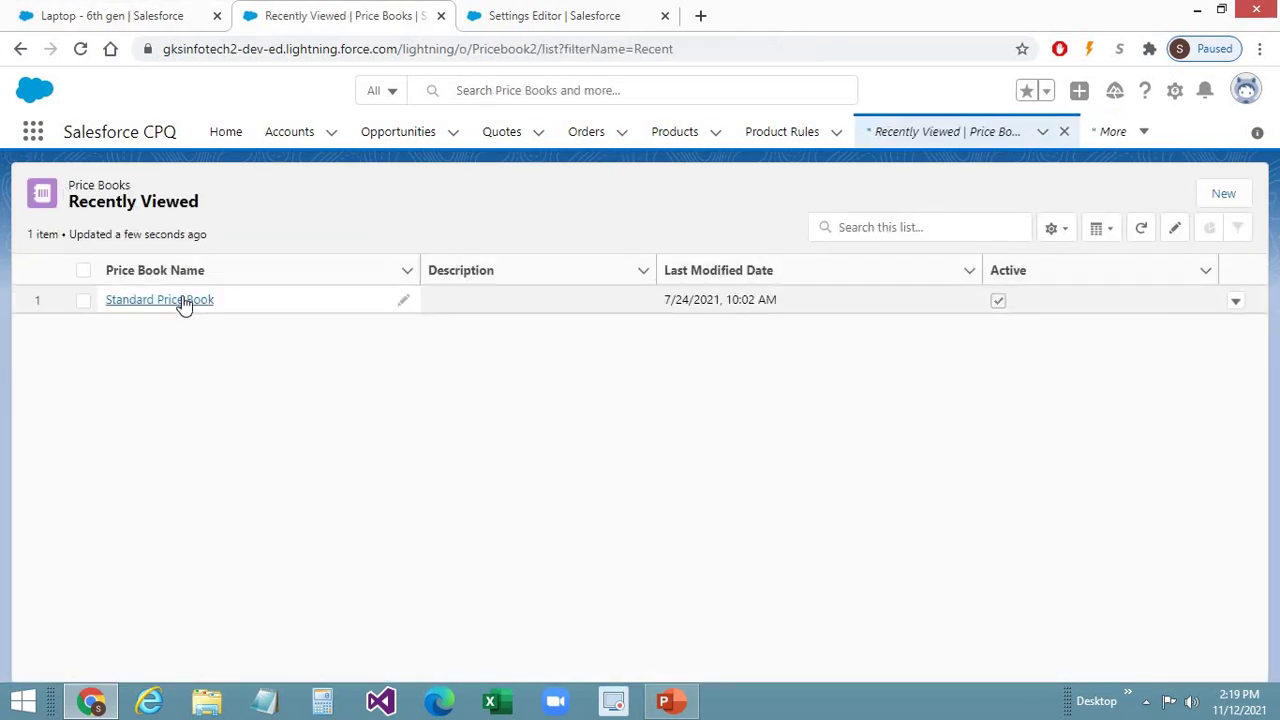
Open the Subscription Product - Box tv record from the recently viewed products and skim its details.
click(686, 133)
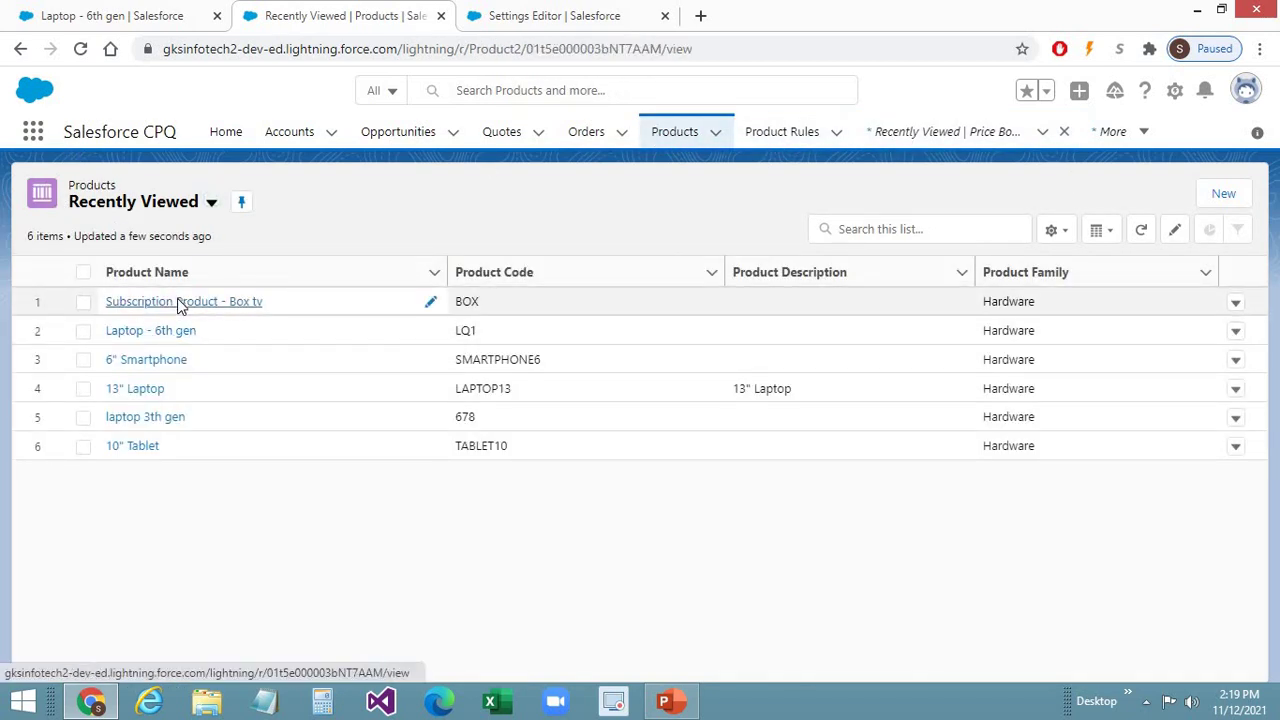
click(177, 301)
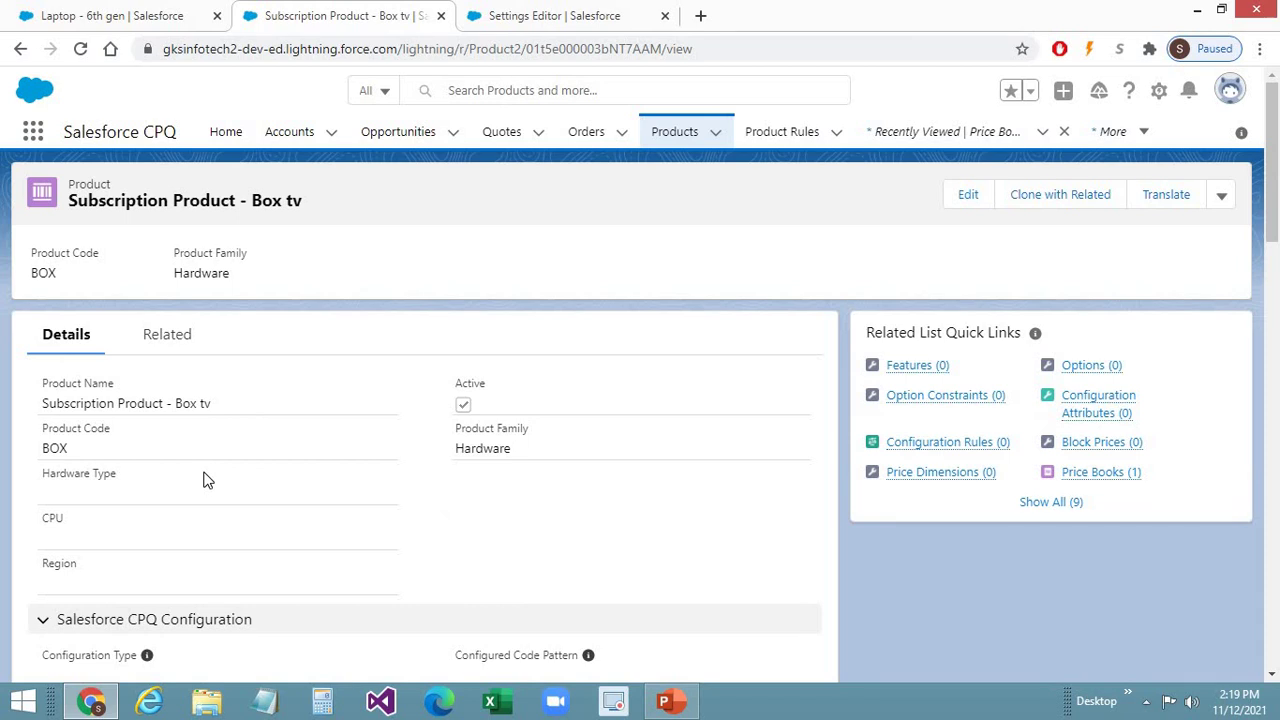
scroll(185, 485, down, 3)
scroll(178, 485, up, 3)
scroll(190, 480, down, 3)
scroll(234, 417, up, 3)
Check the Box tv product's list price for the Standard Price Book among its related price books.
click(180, 342)
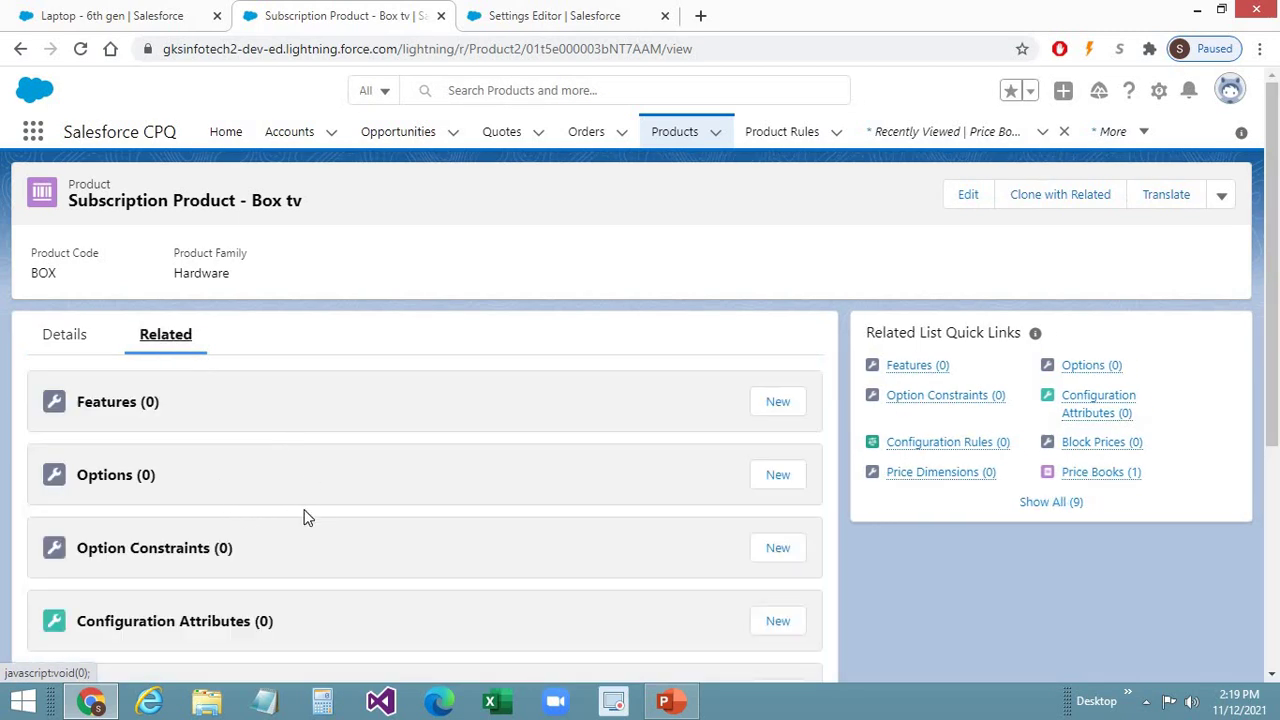
scroll(306, 517, down, 5)
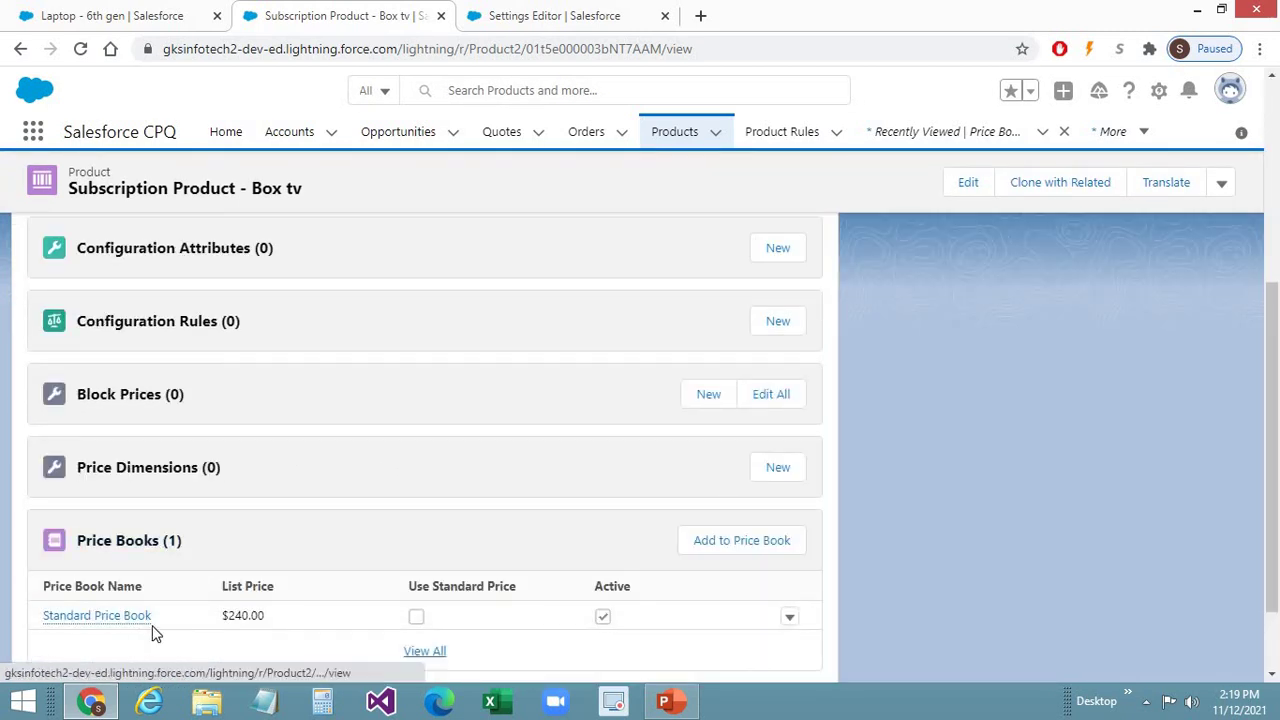
drag(272, 618, 226, 617)
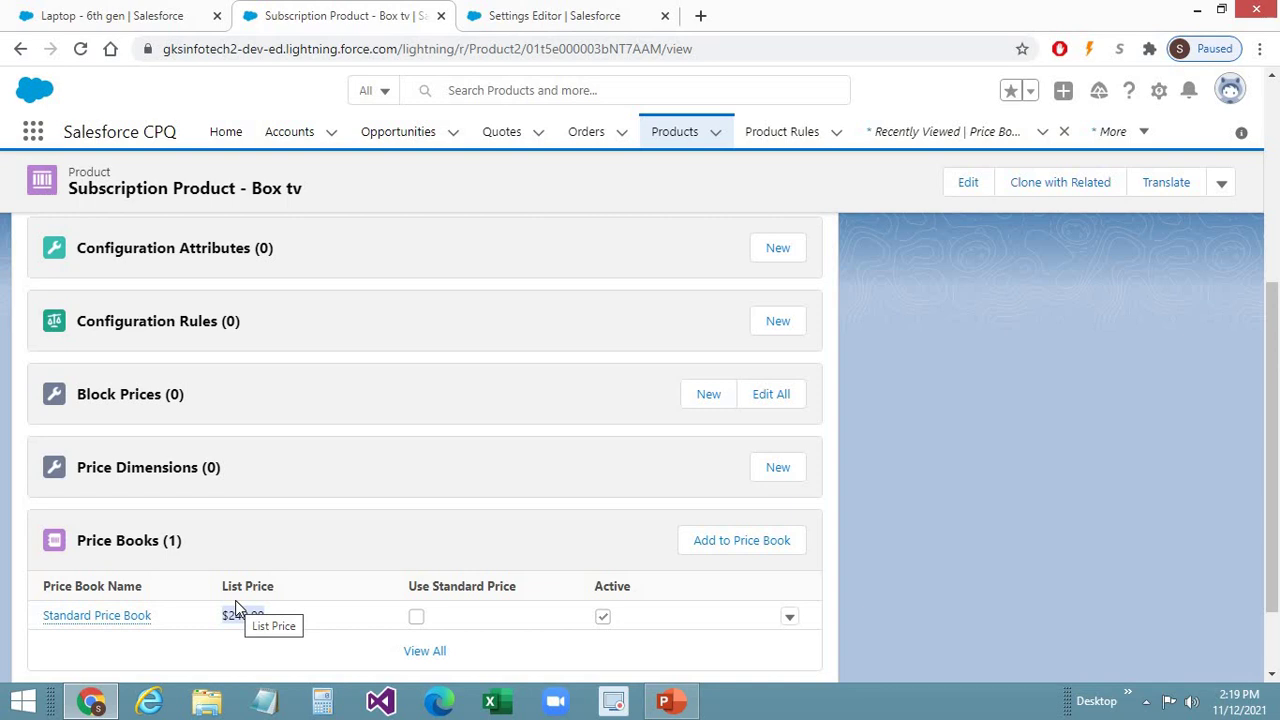
View the Laptop - 6th gen product's pricing fields, then switch to the PowerPoint presentation's Configuring Products slide.
click(70, 12)
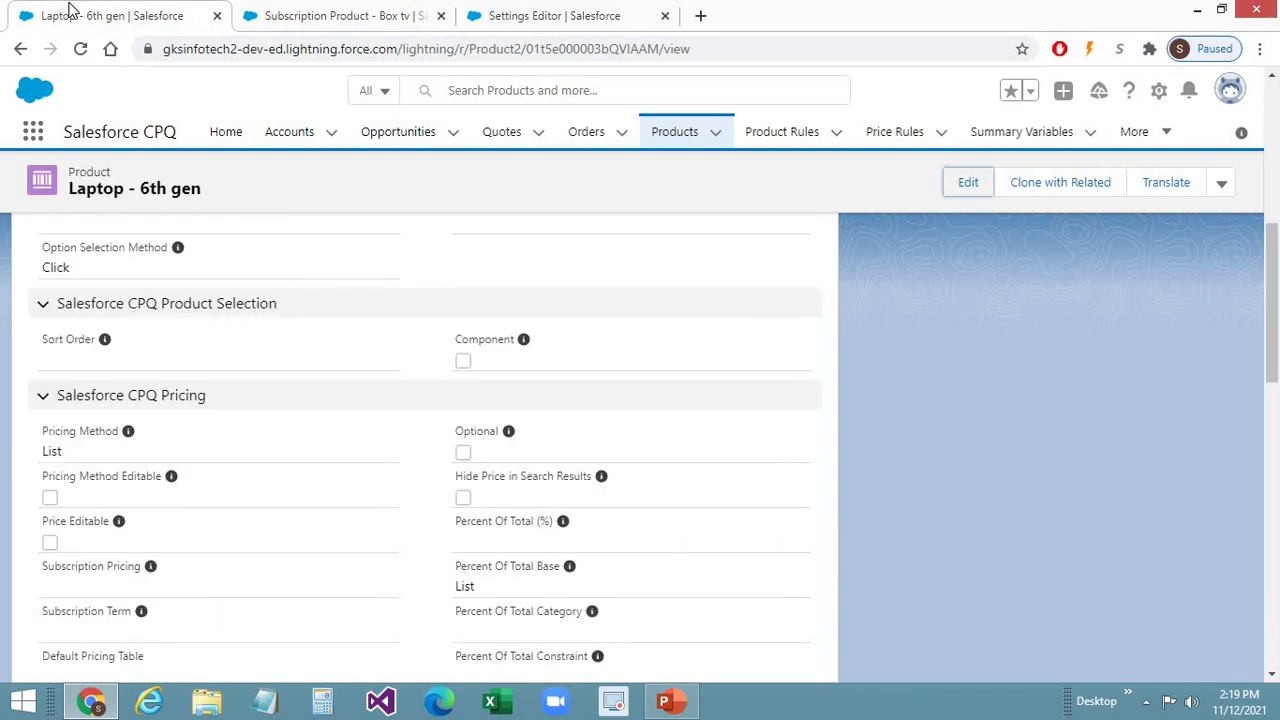
click(672, 703)
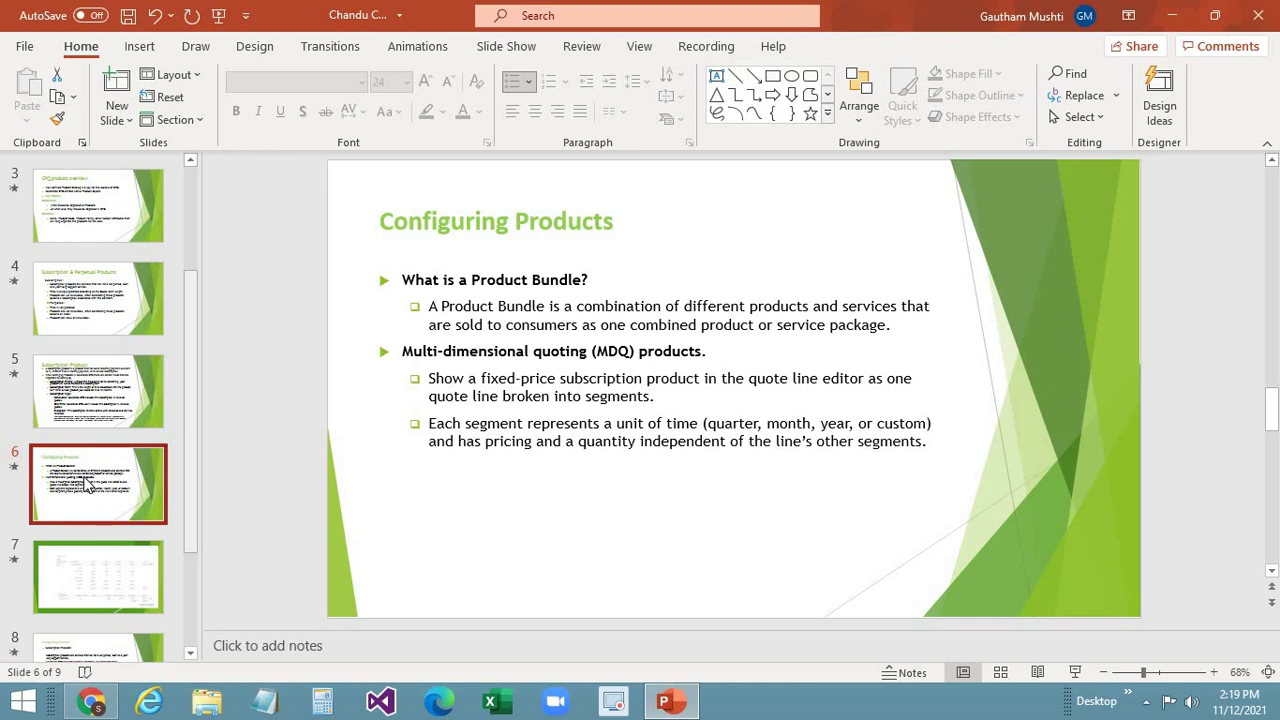